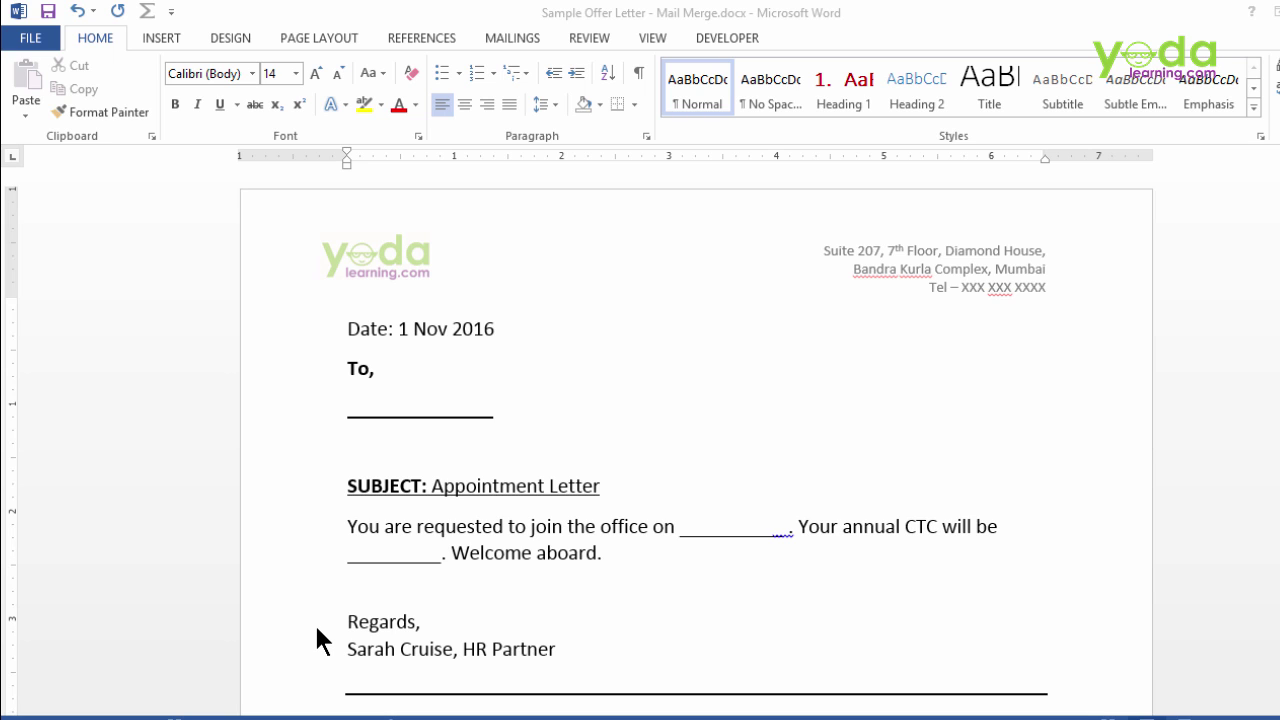
Step: Try replacing the recipient blank under "To," with the title Mr copied from cell A2 of Offer Letter.xlsm in Excel
key(alt+Tab)
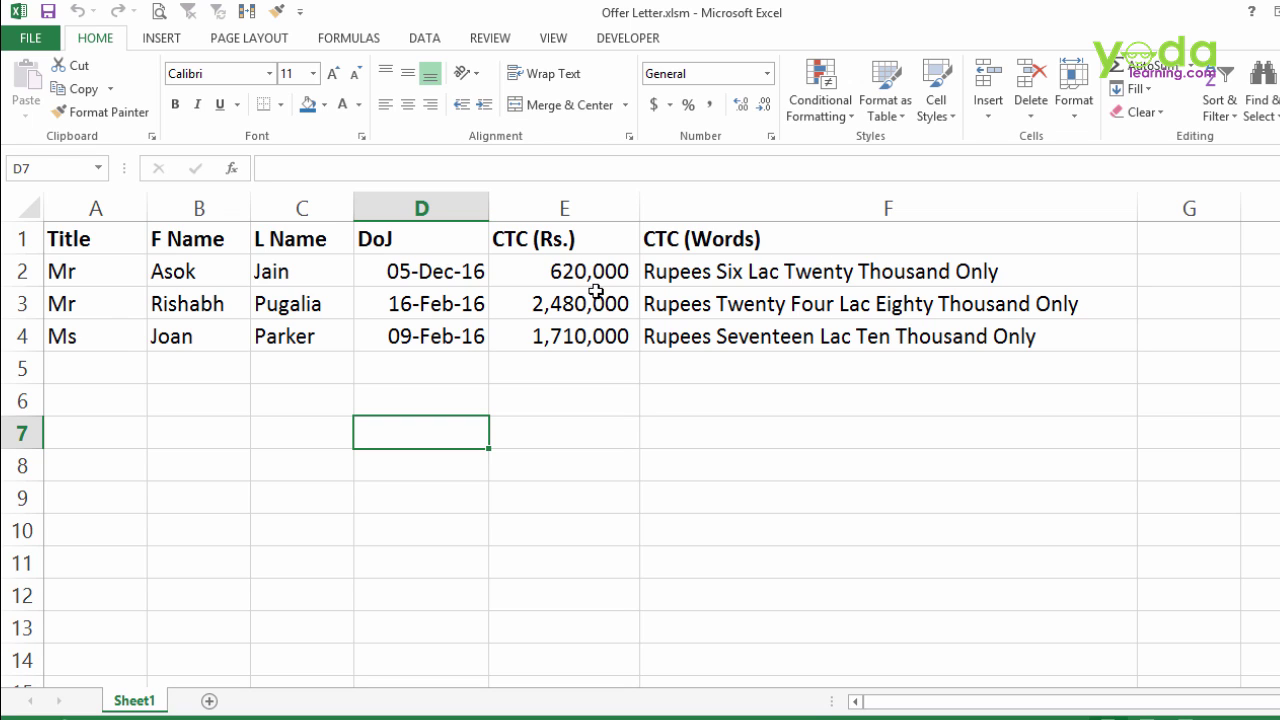
click(100, 277)
double_click(103, 277)
drag(103, 277, 3, 270)
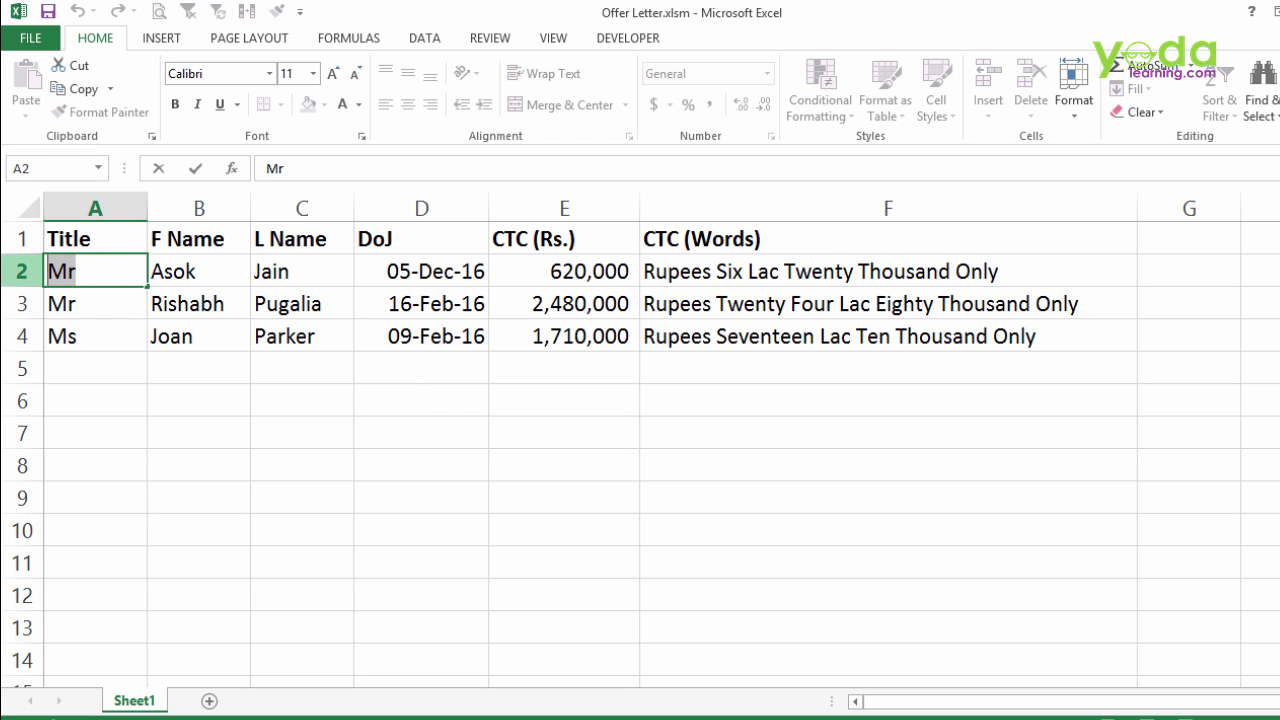
key(ctrl+c)
key(alt+Tab)
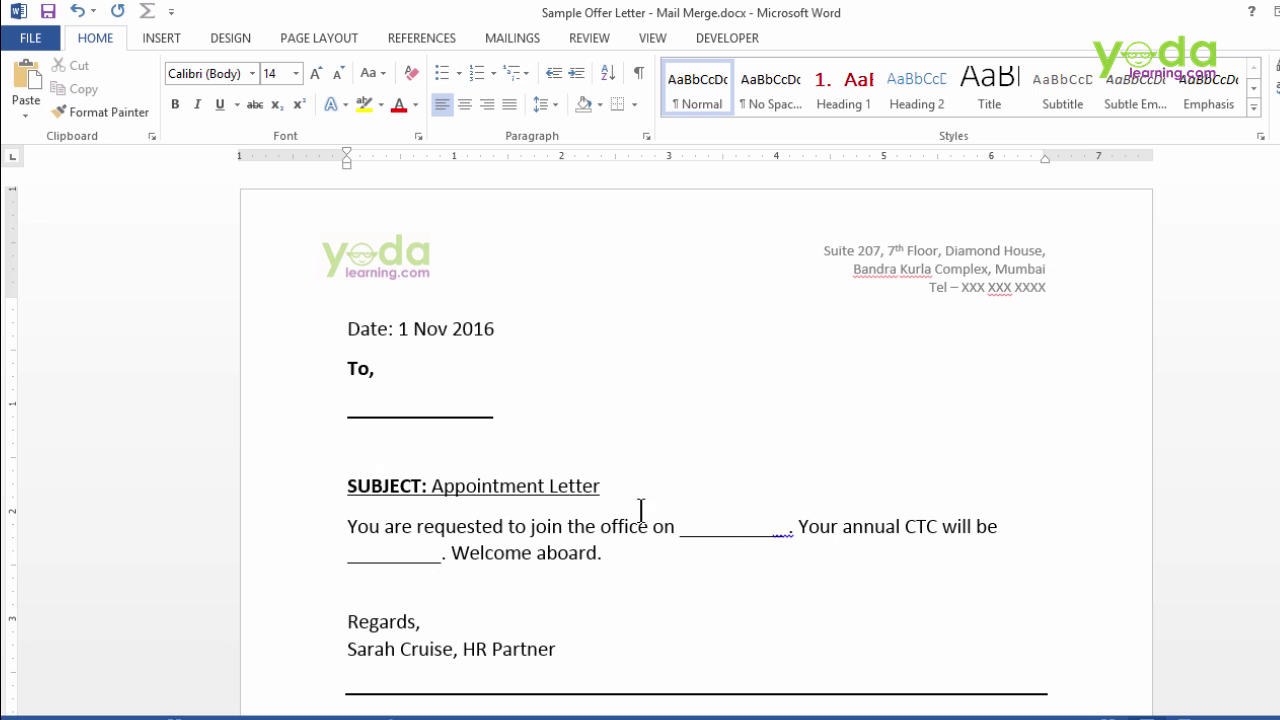
triple_click(371, 414)
key(ctrl+v)
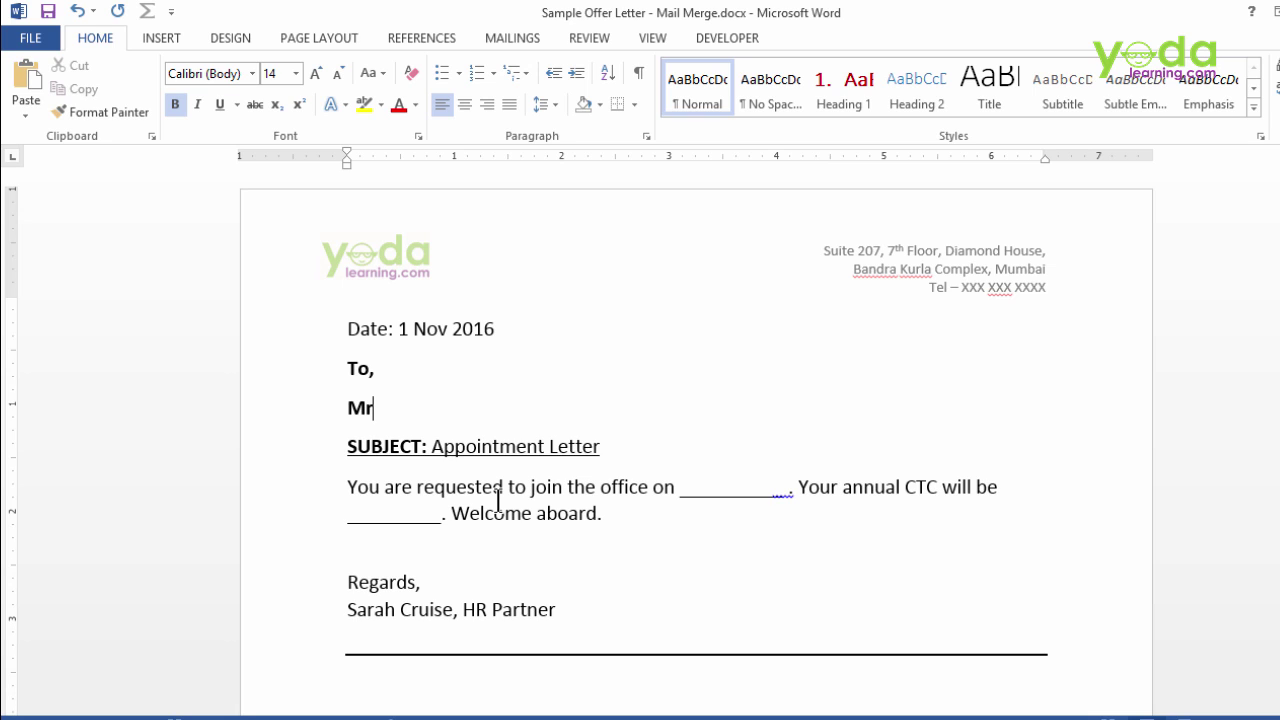
key(ctrl+z)
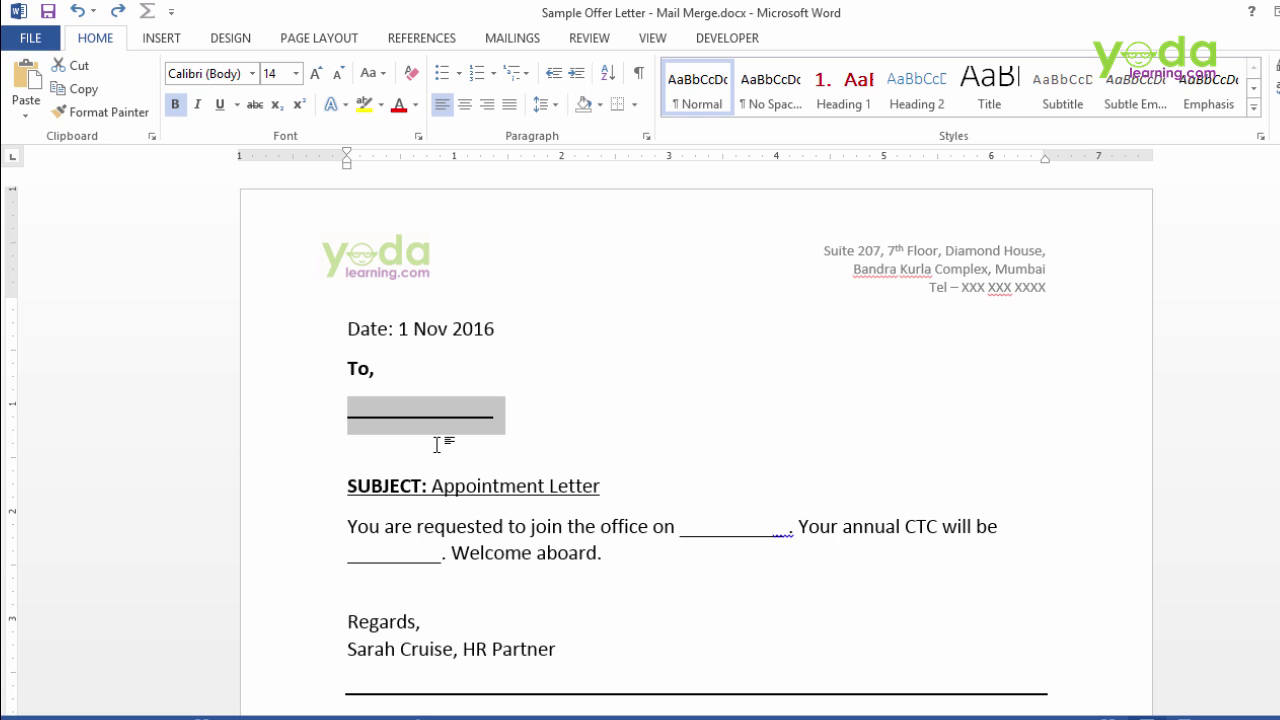
key(alt+Tab)
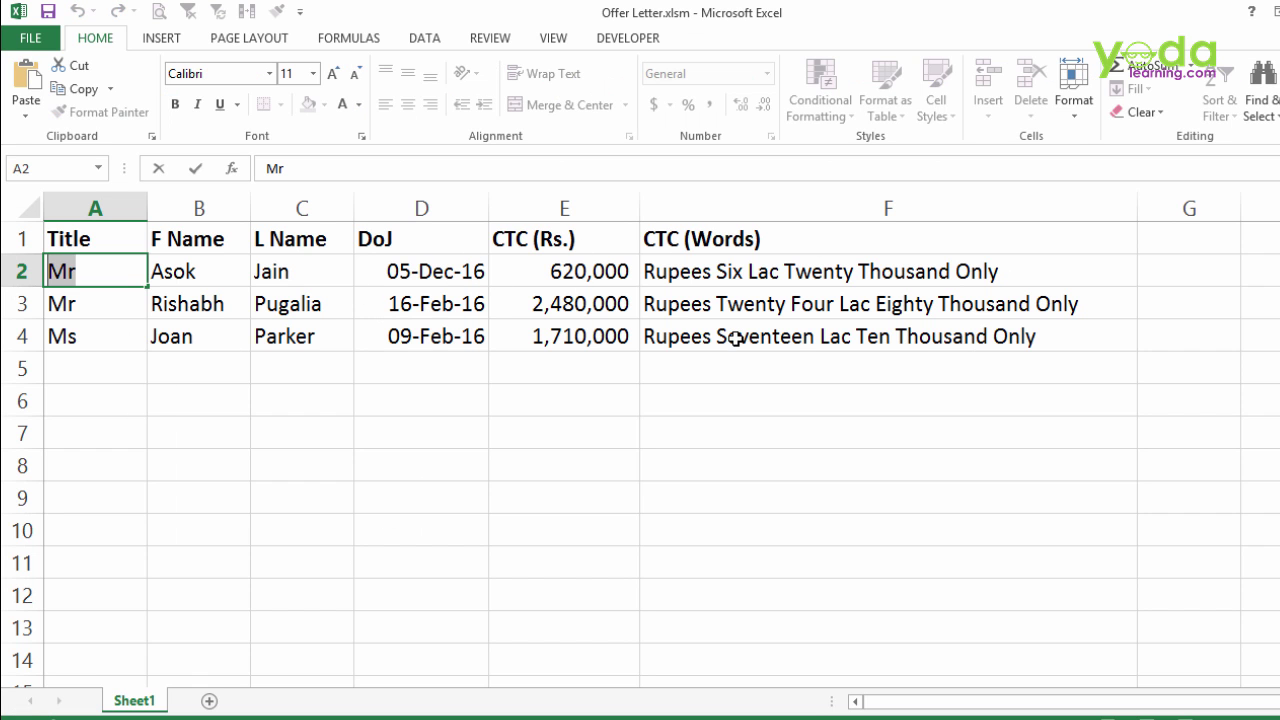
key(alt+Tab)
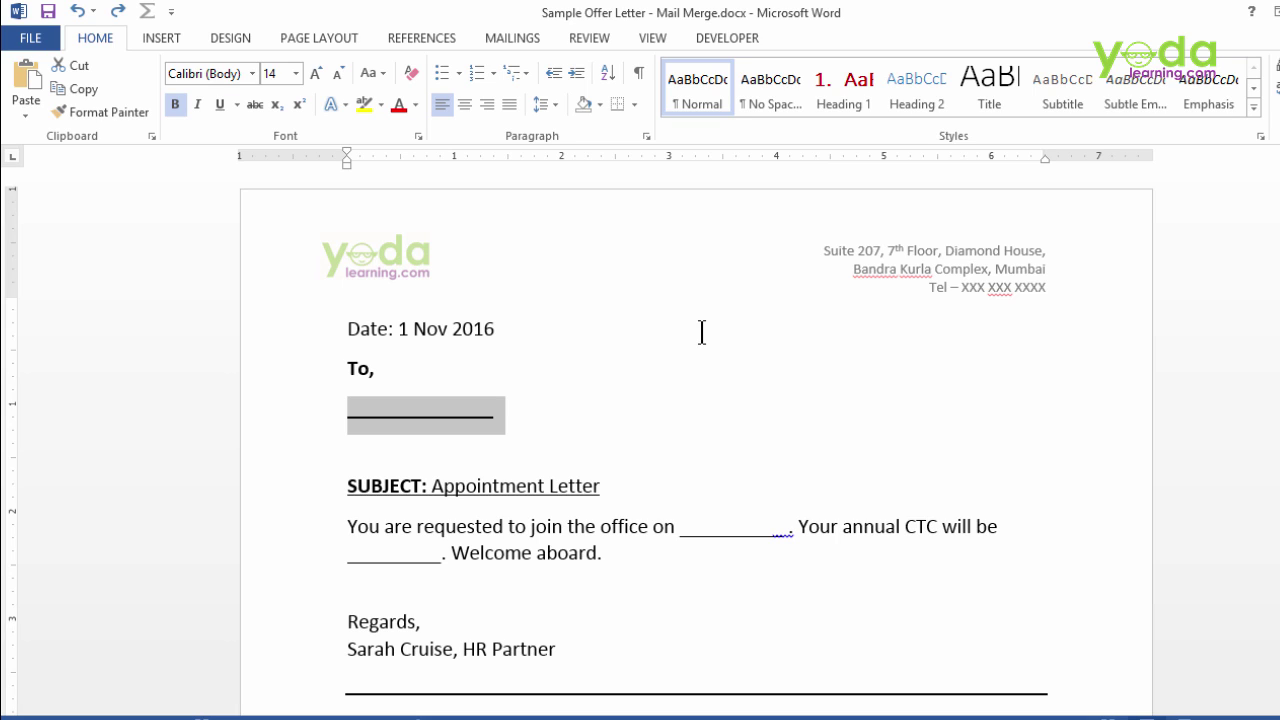
Step: Start the Step-by-Step Mail Merge Wizard for Letters, using the current document, and advance to recipient selection
click(510, 36)
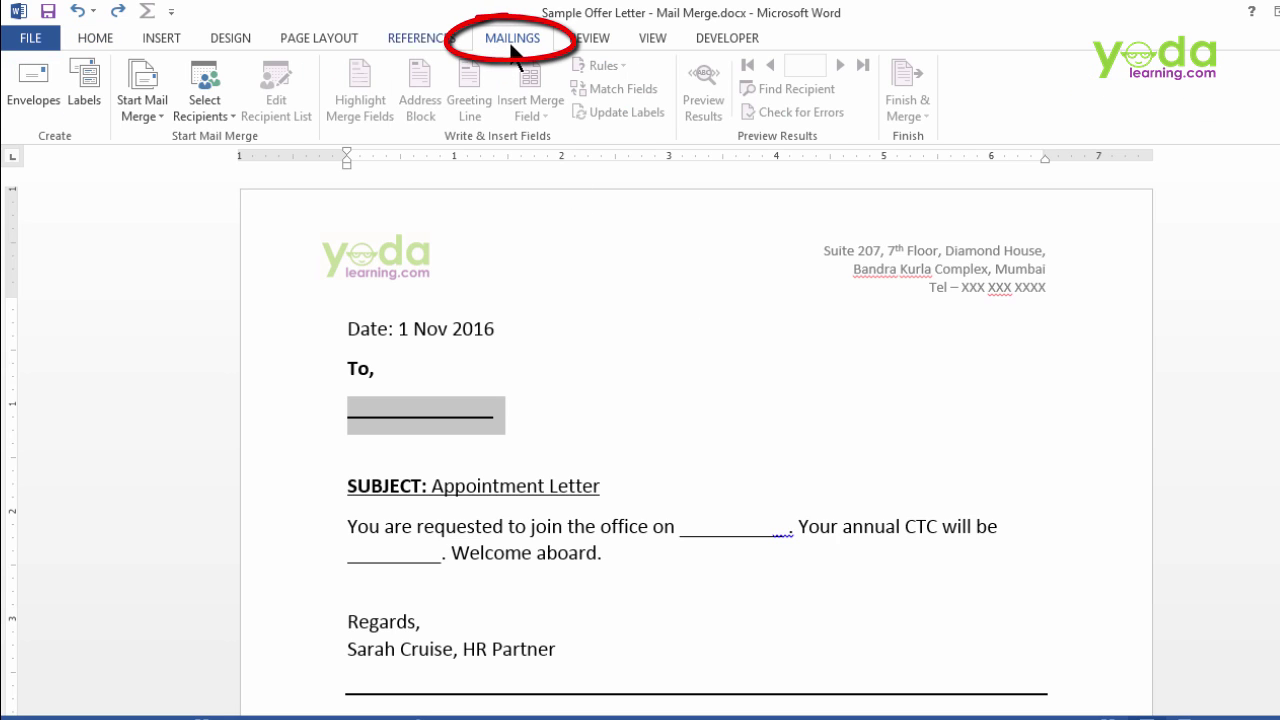
click(155, 115)
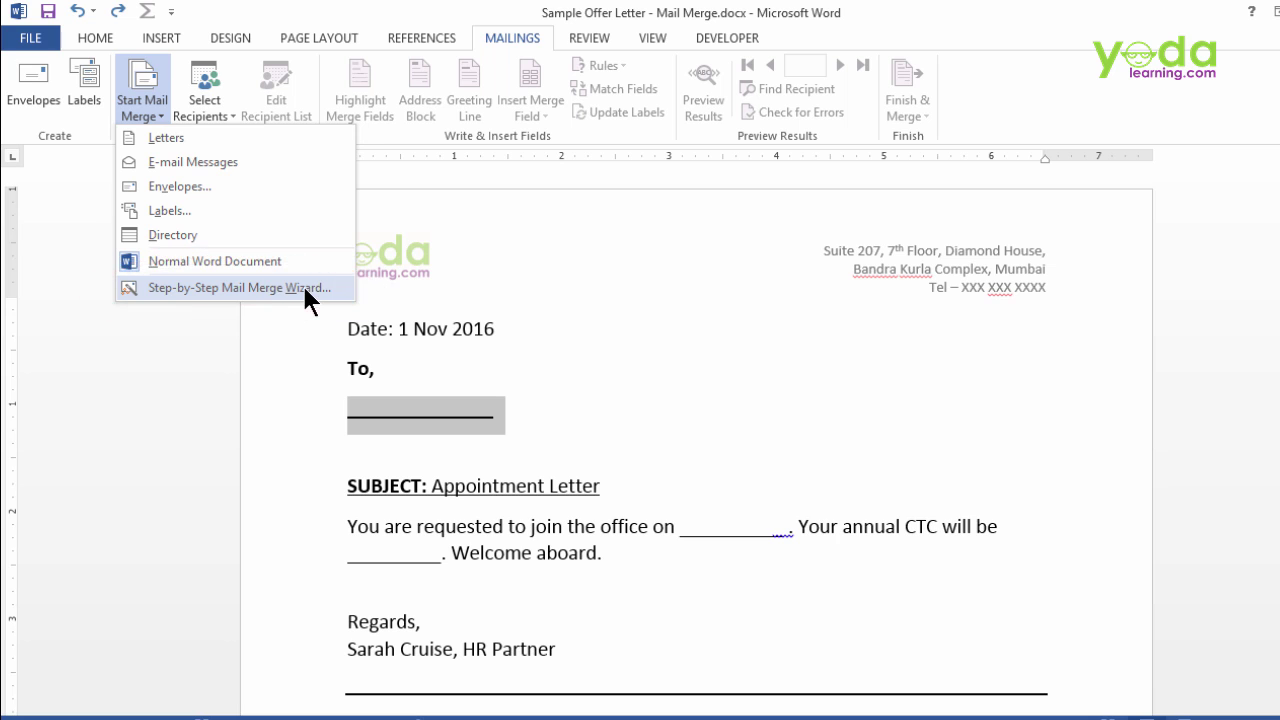
click(262, 290)
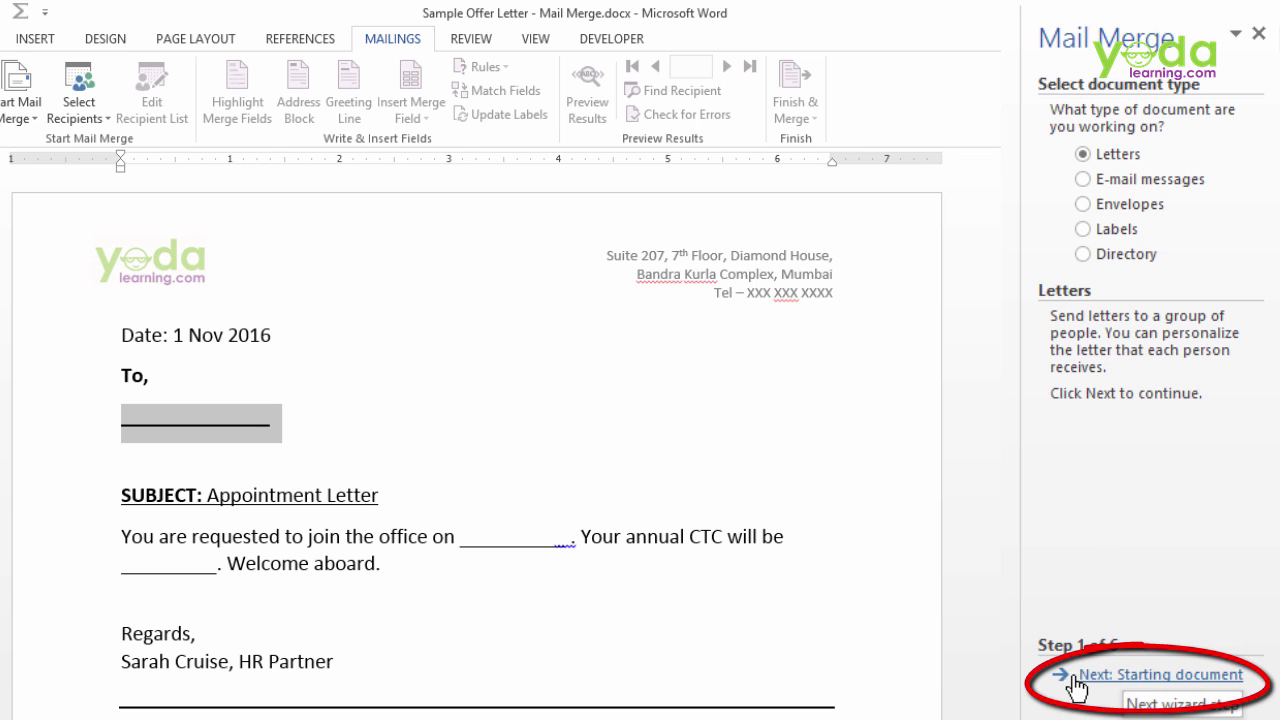
click(1118, 674)
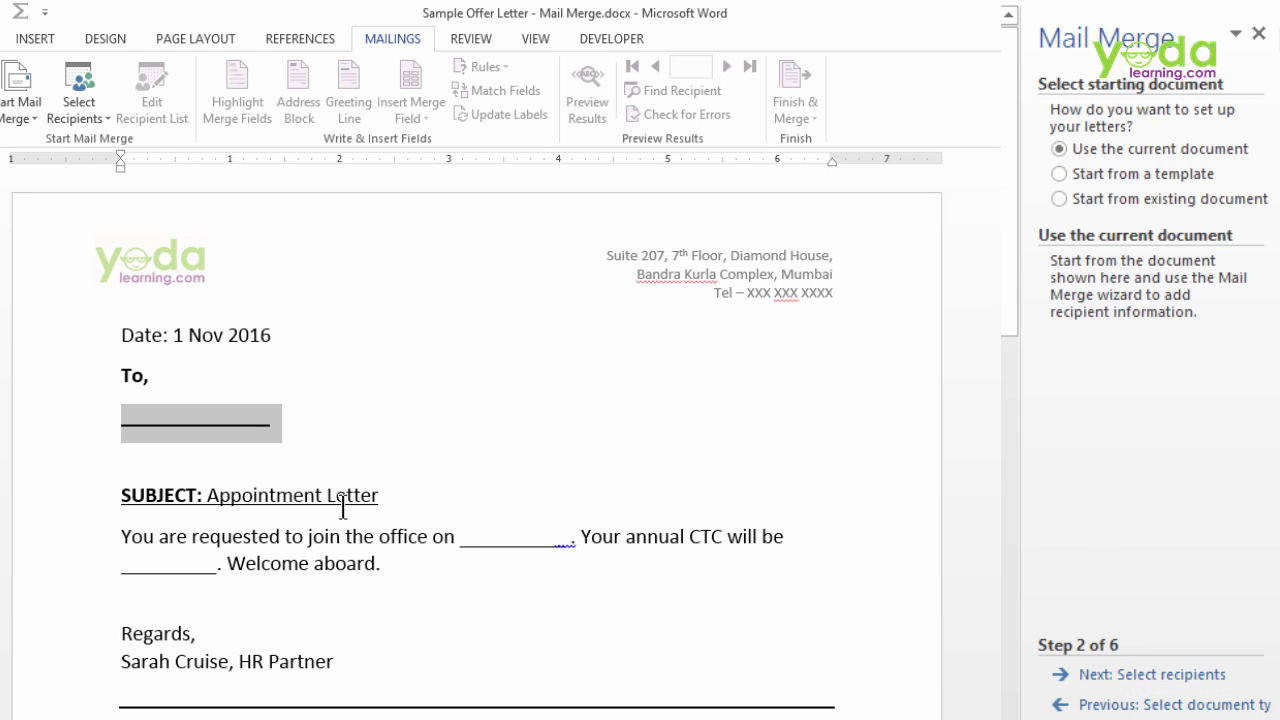
click(1156, 676)
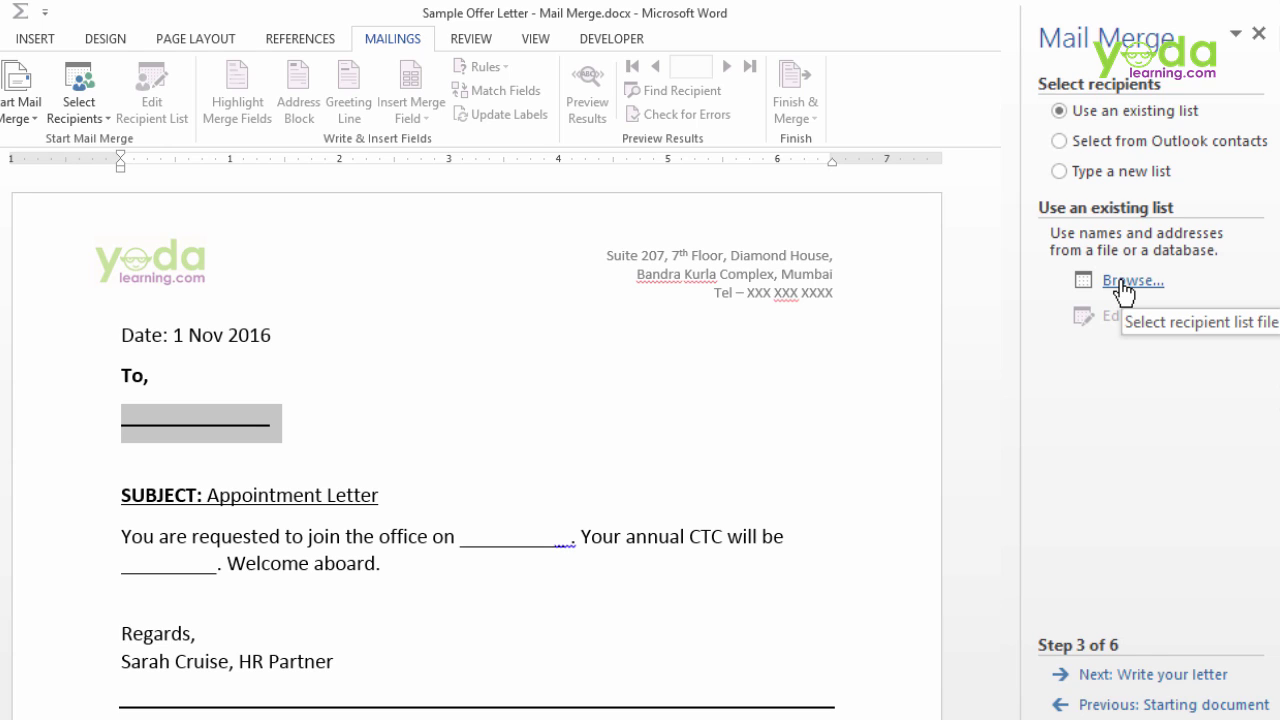
Step: Load Sheet1$ of Offer Letter.xlsm from the Desktop folder new\test as the existing recipient list, with first-row column headers
click(1157, 370)
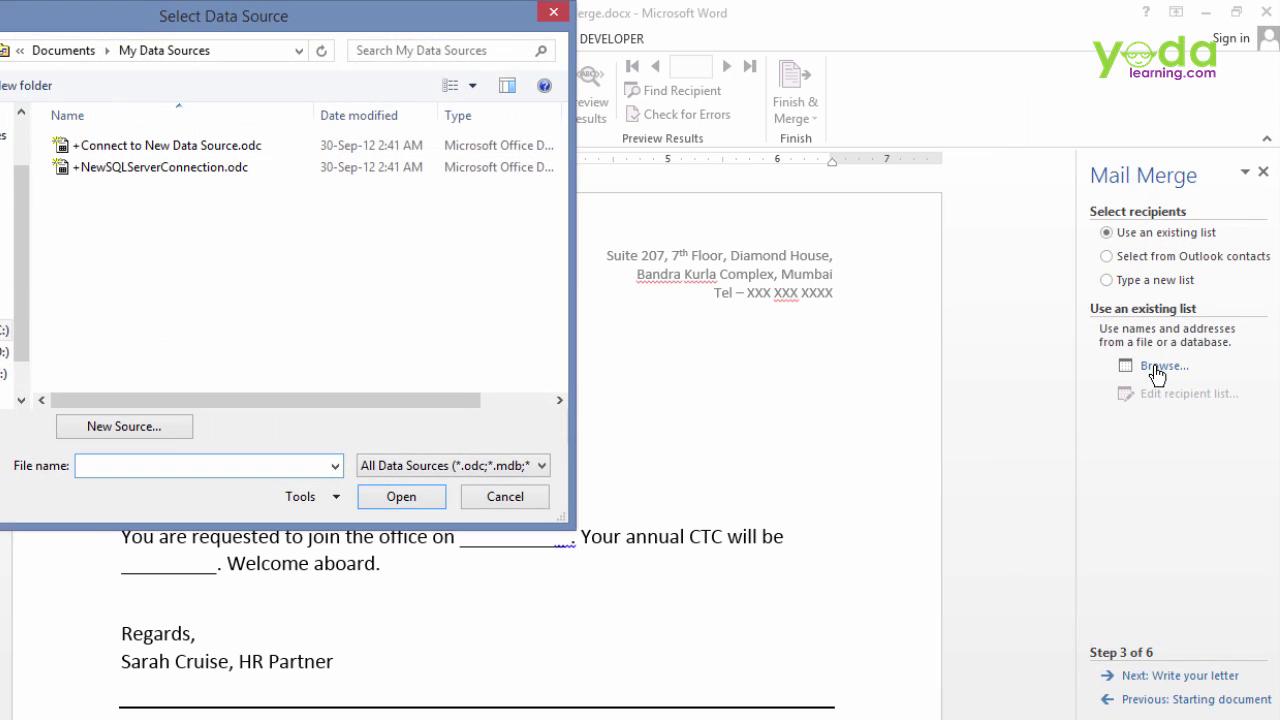
click(80, 199)
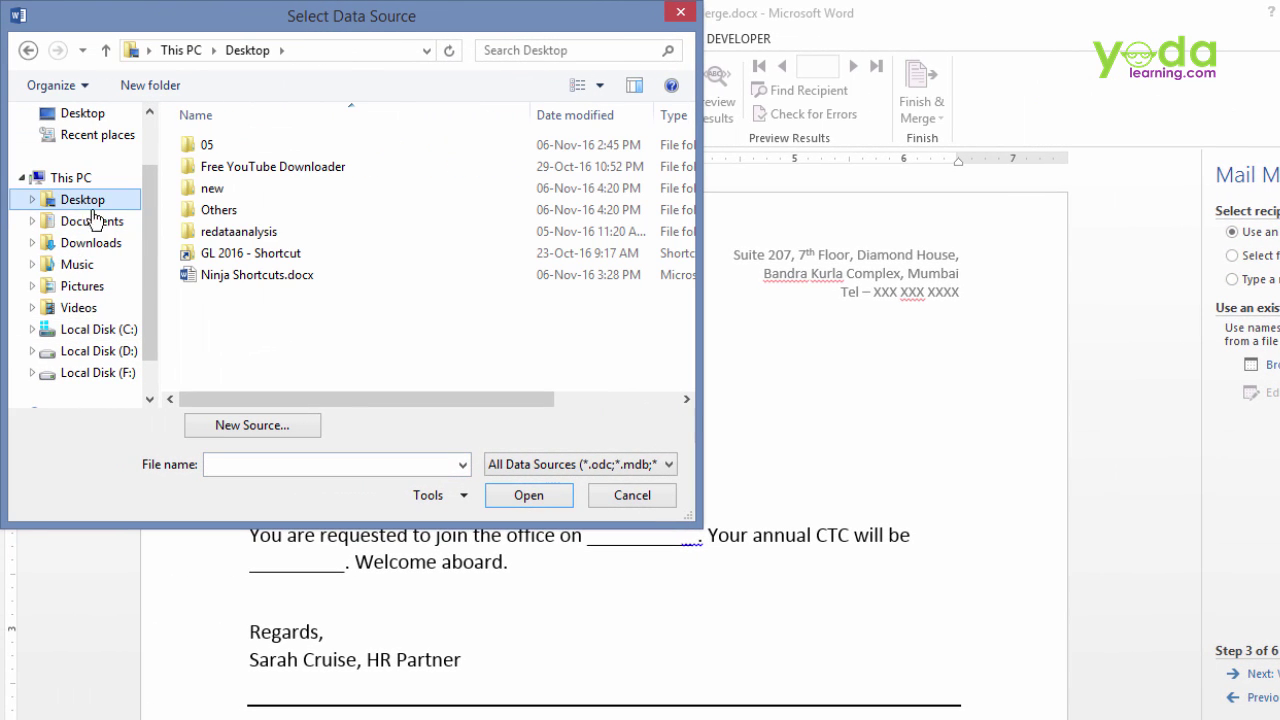
double_click(212, 188)
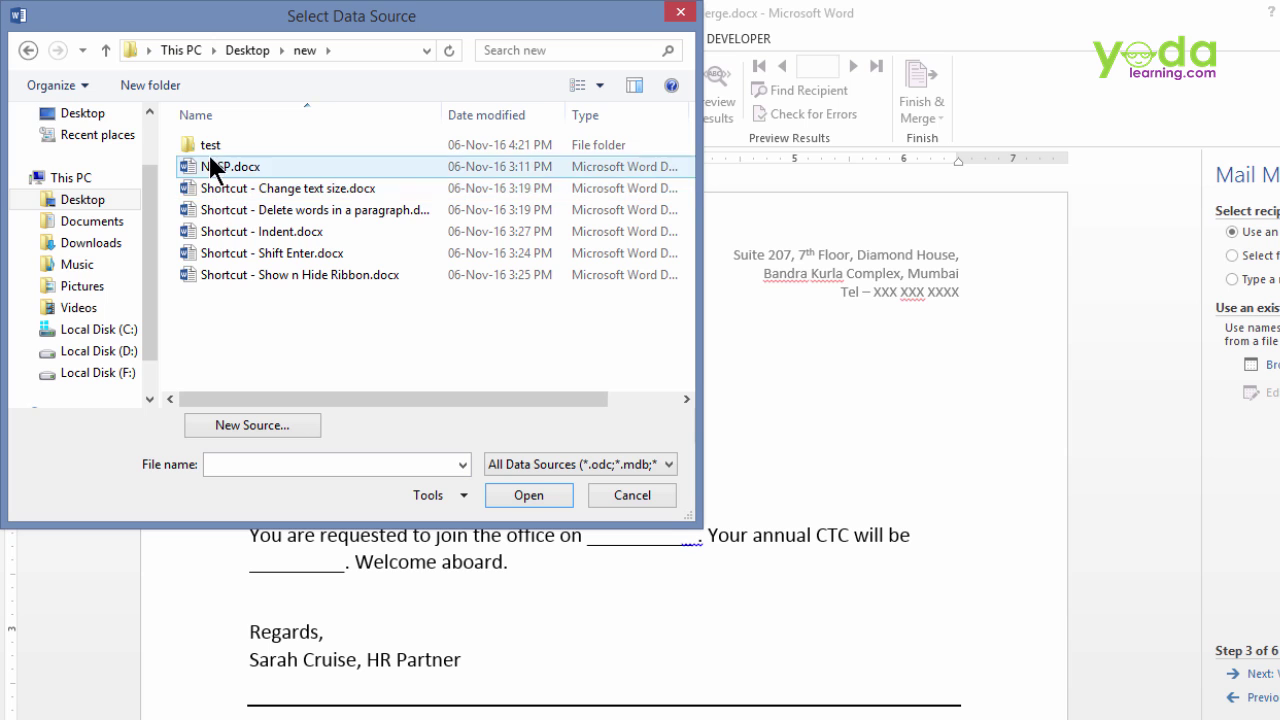
double_click(209, 148)
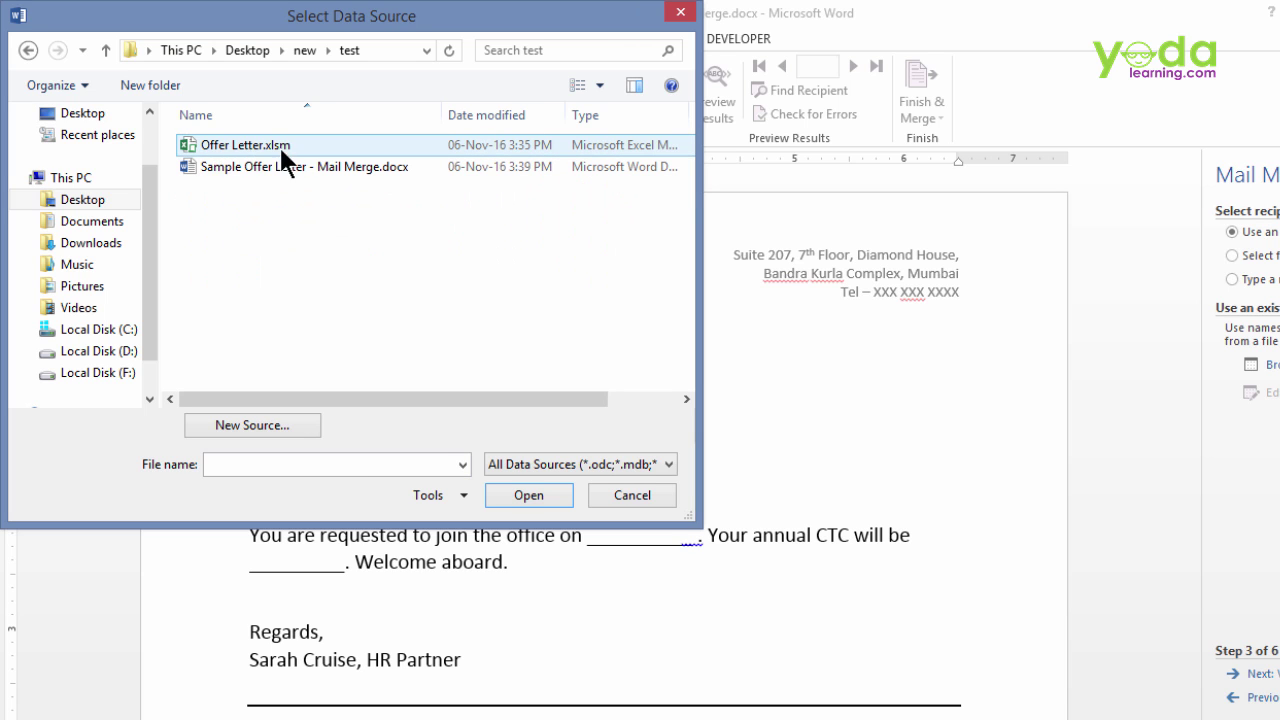
click(225, 145)
click(555, 492)
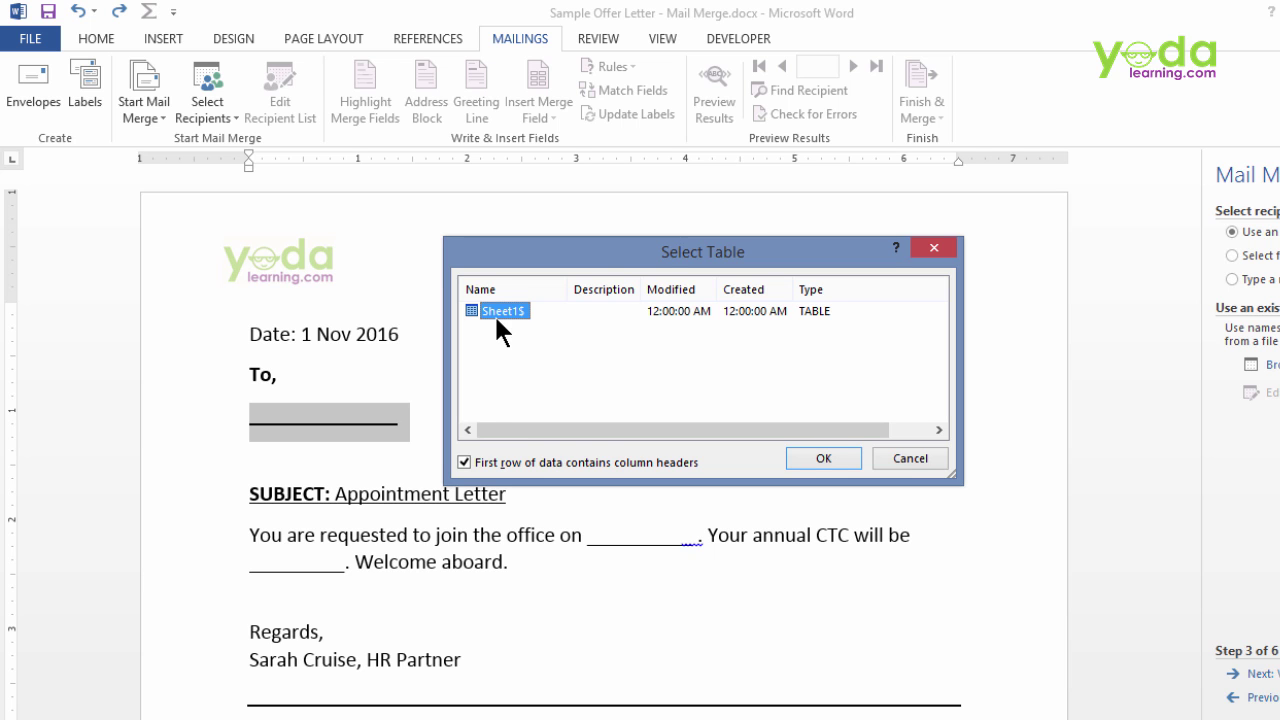
click(812, 456)
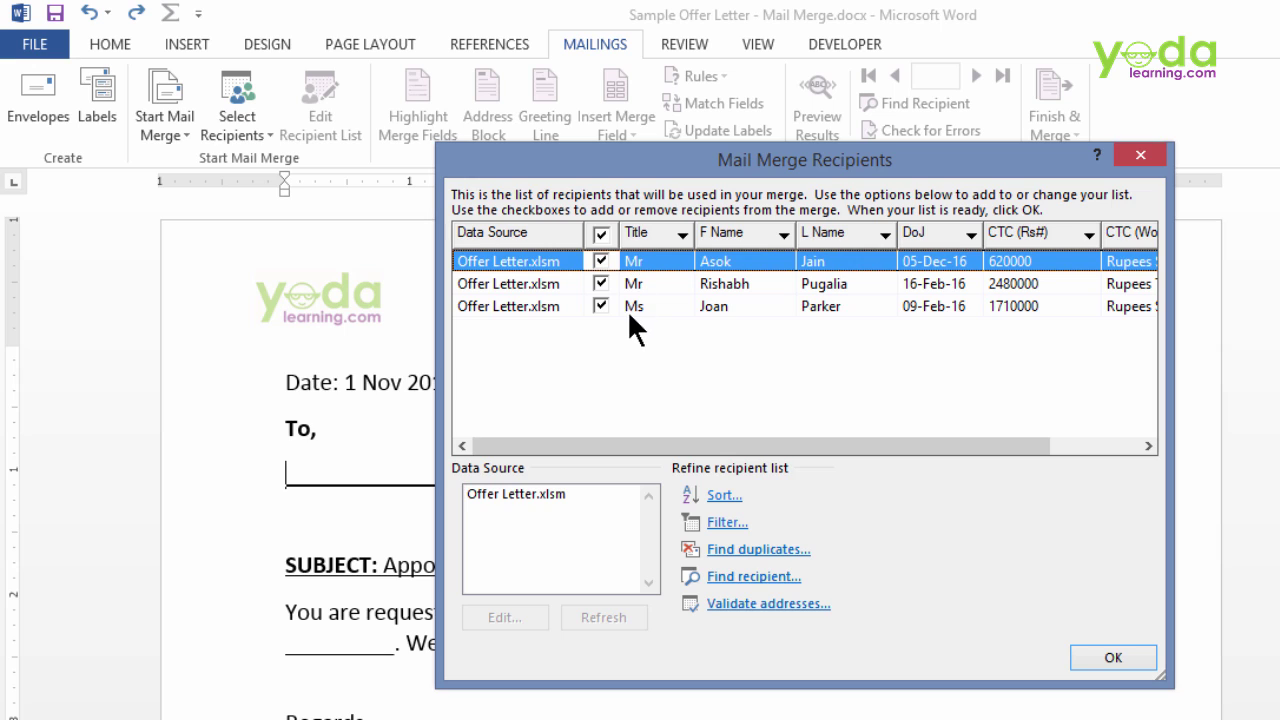
Step: Accept the mail merge list with all recipients included and advance to the stage for writing the letter
click(600, 306)
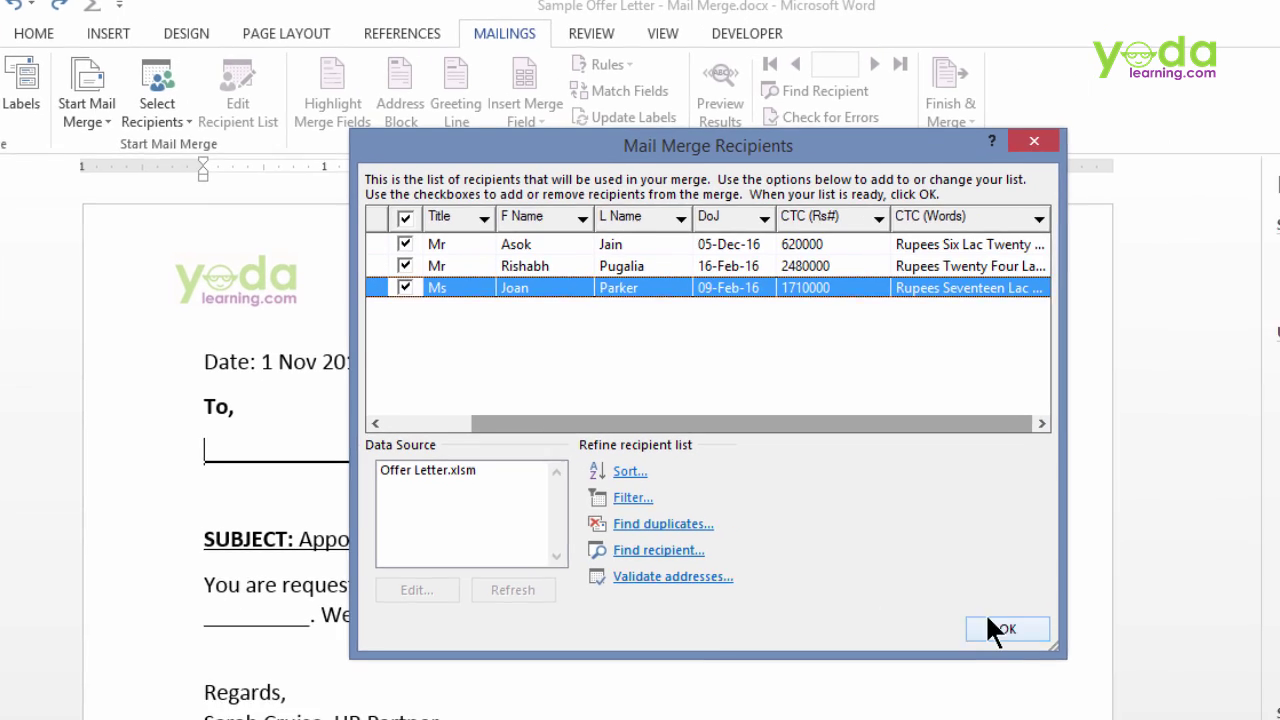
click(1113, 657)
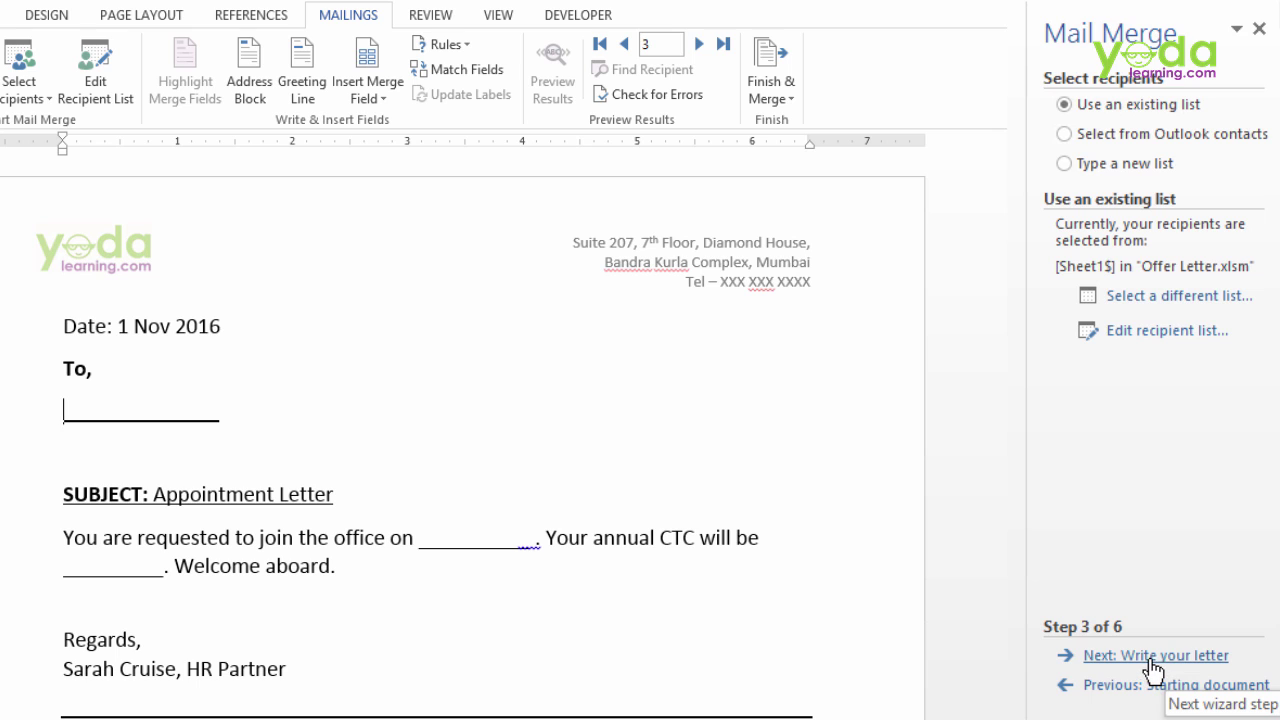
click(1152, 658)
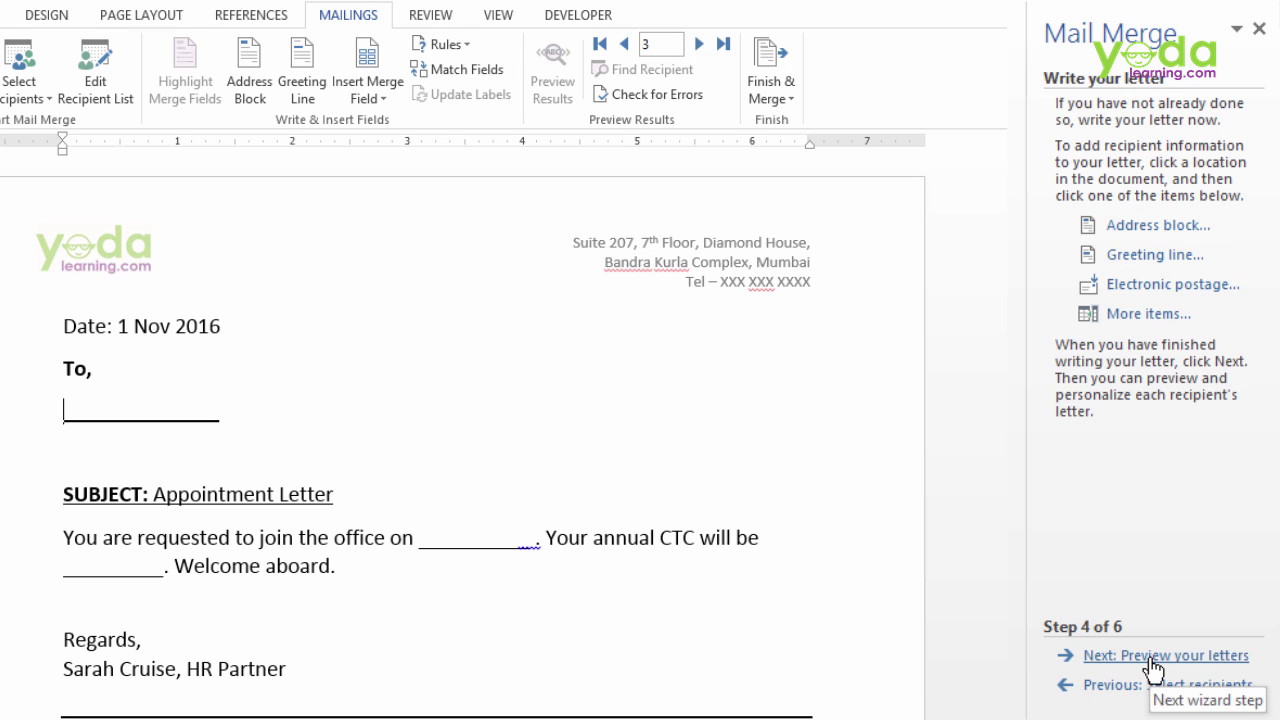
Step: Delete the underscored recipient blank below "To," while keeping the insertion point on that line
click(237, 414)
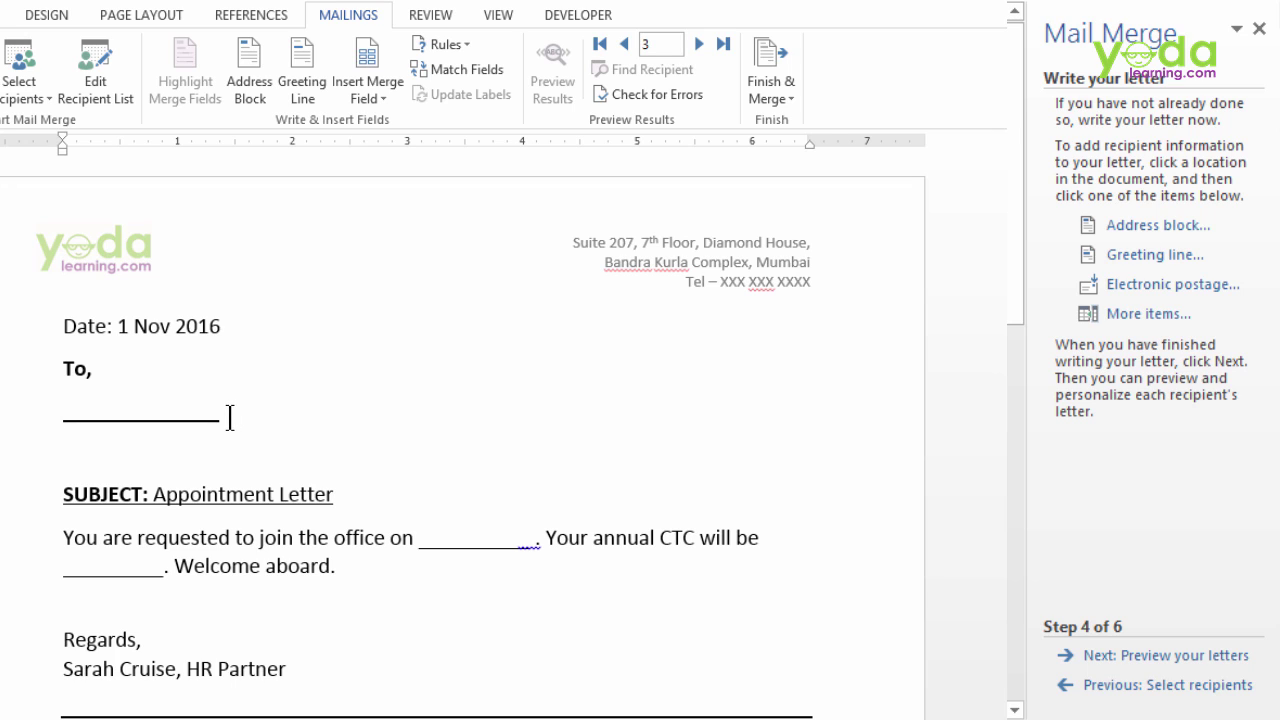
drag(230, 418, 54, 418)
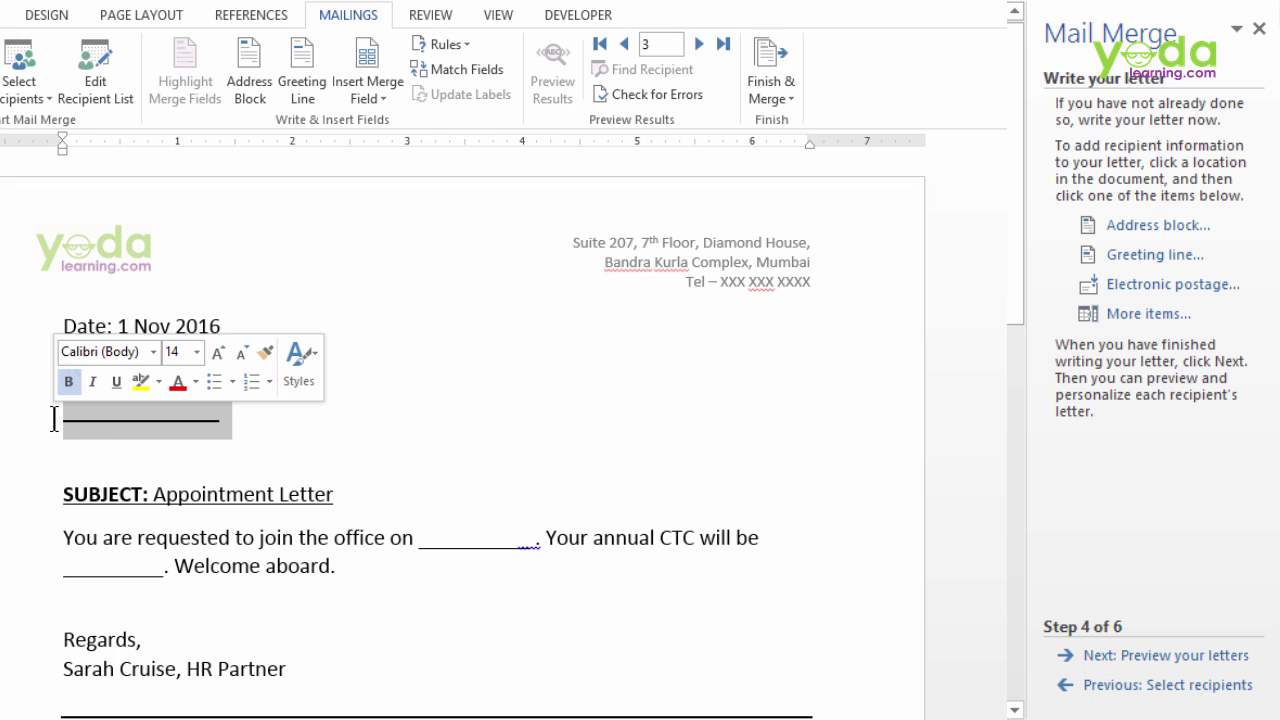
click(228, 430)
drag(229, 416, 60, 418)
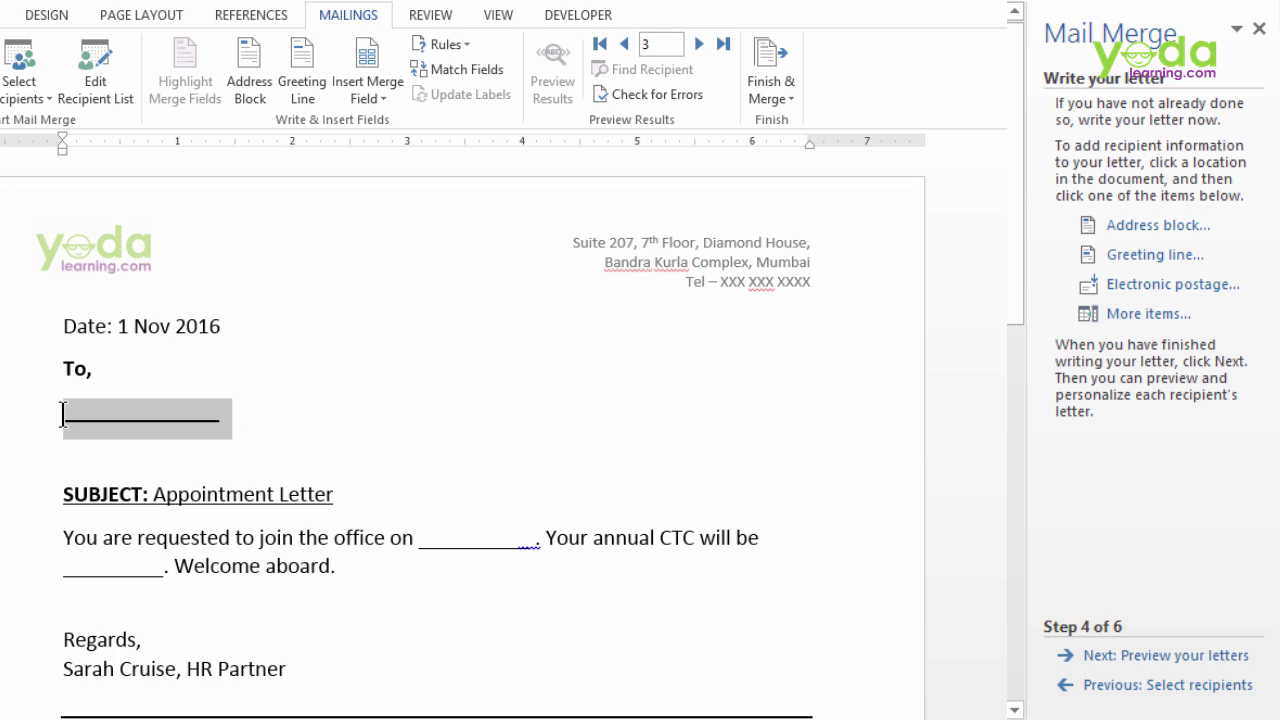
click(265, 407)
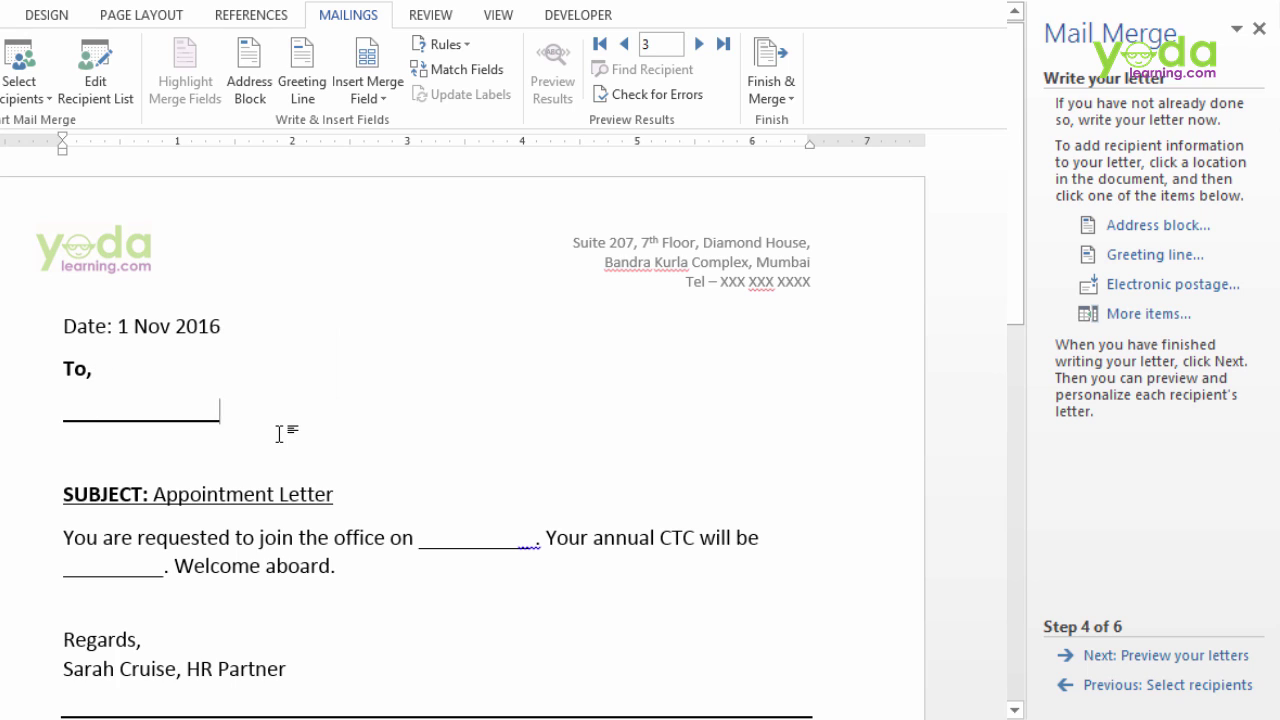
drag(218, 414, 65, 418)
key(Delete)
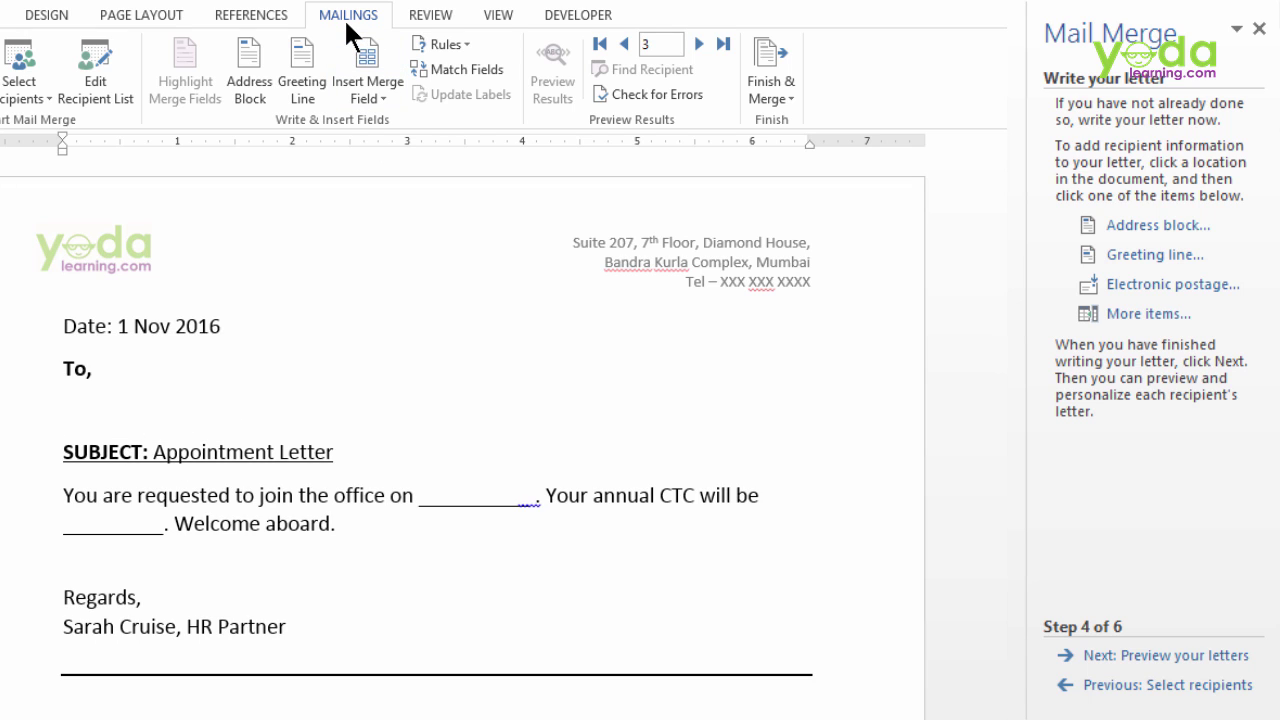
Step: Insert the merge fields Title, F_Name and L_Name, separated by spaces, on the line below "To,"
click(380, 94)
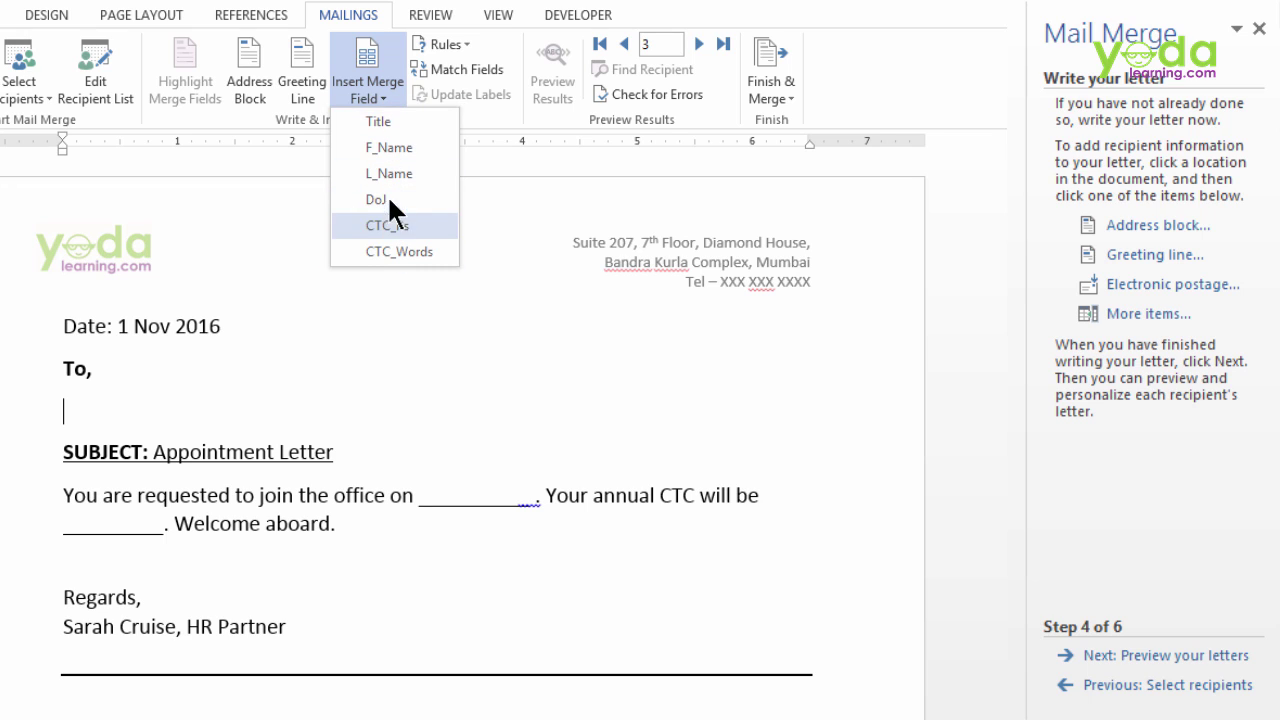
click(386, 121)
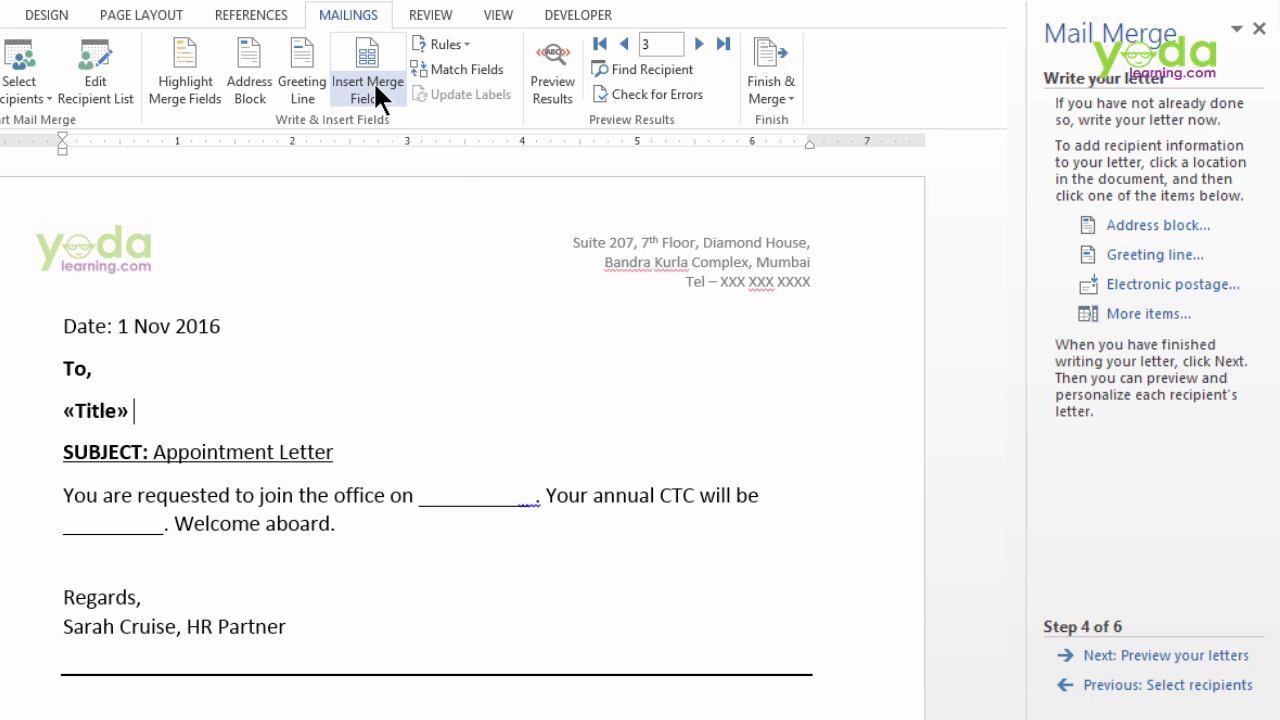
click(378, 97)
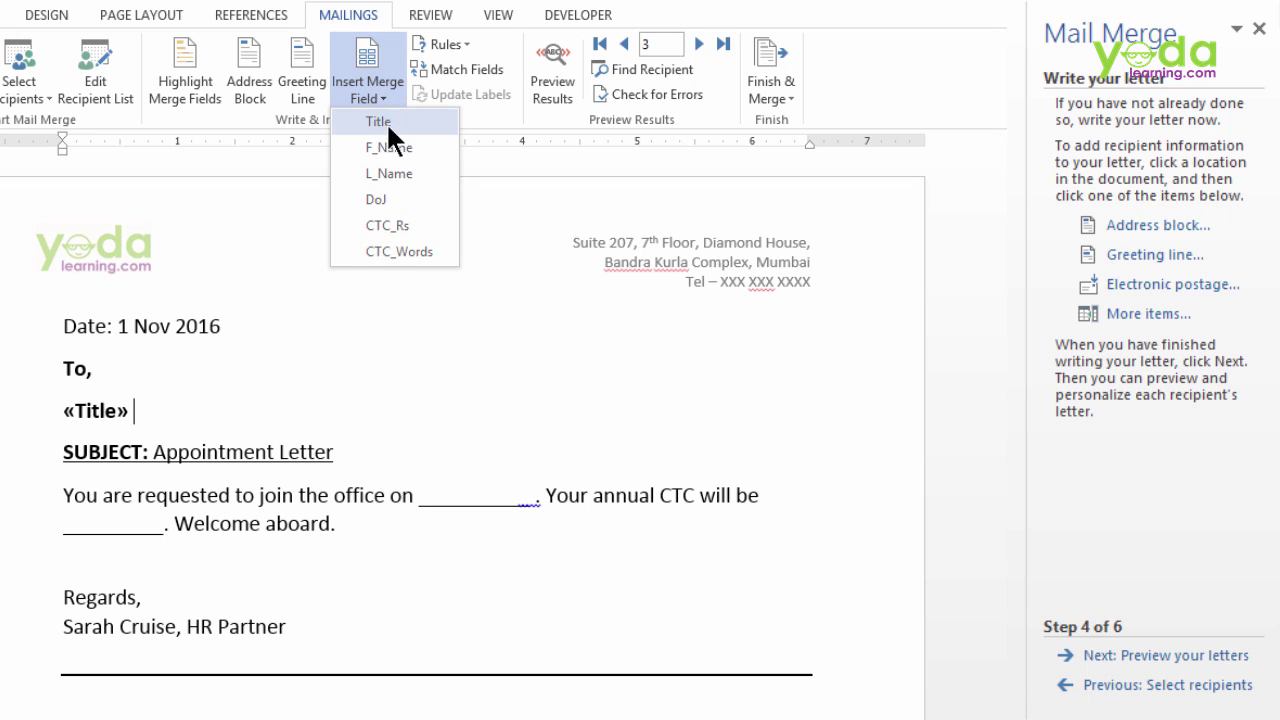
click(395, 158)
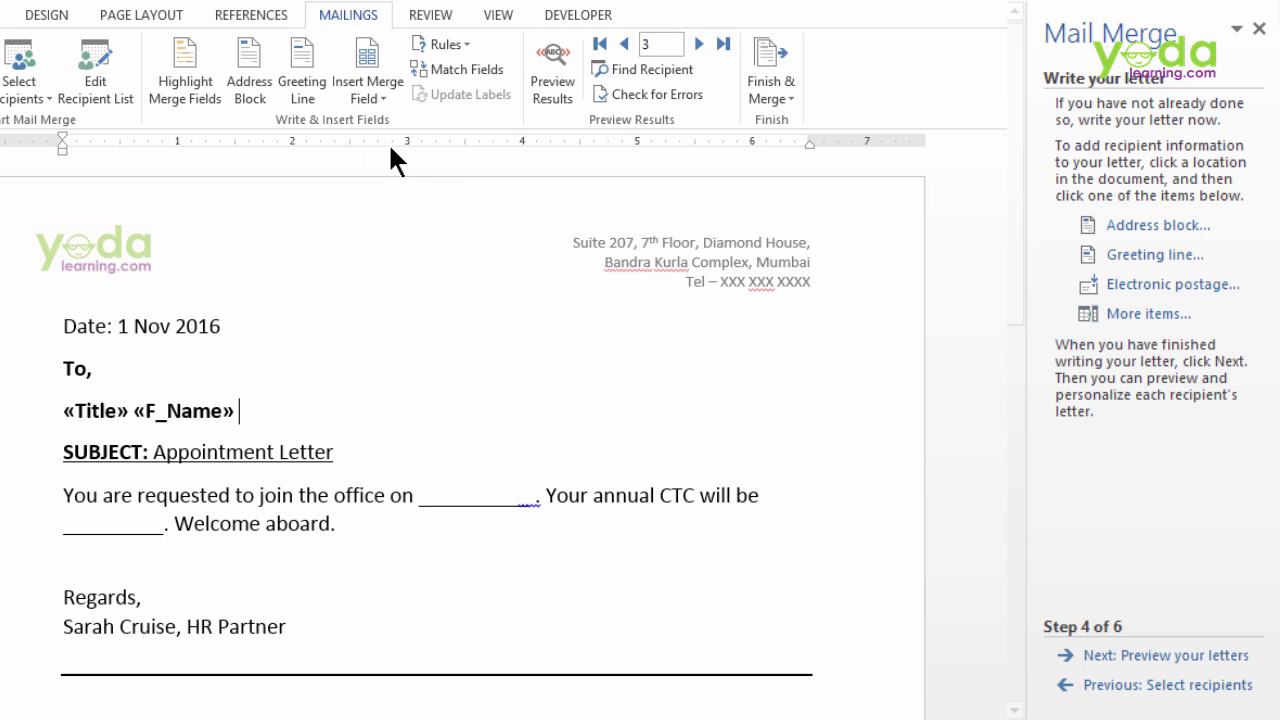
click(376, 100)
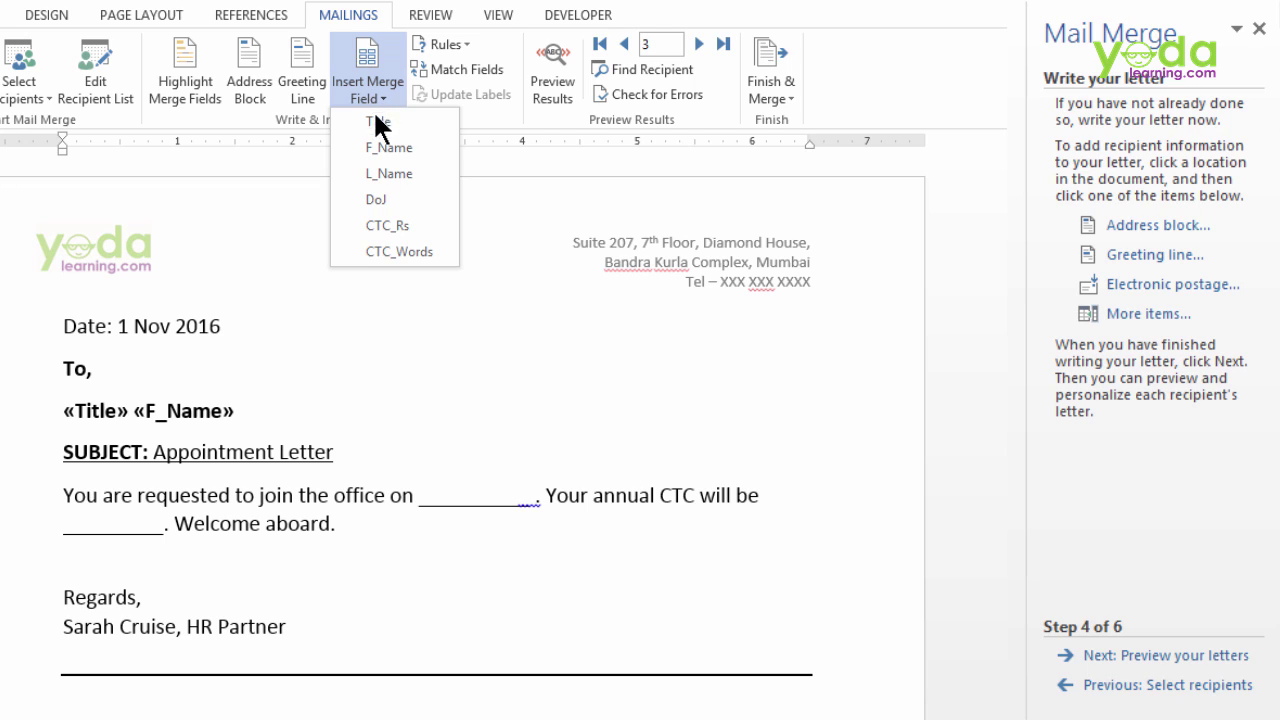
click(386, 170)
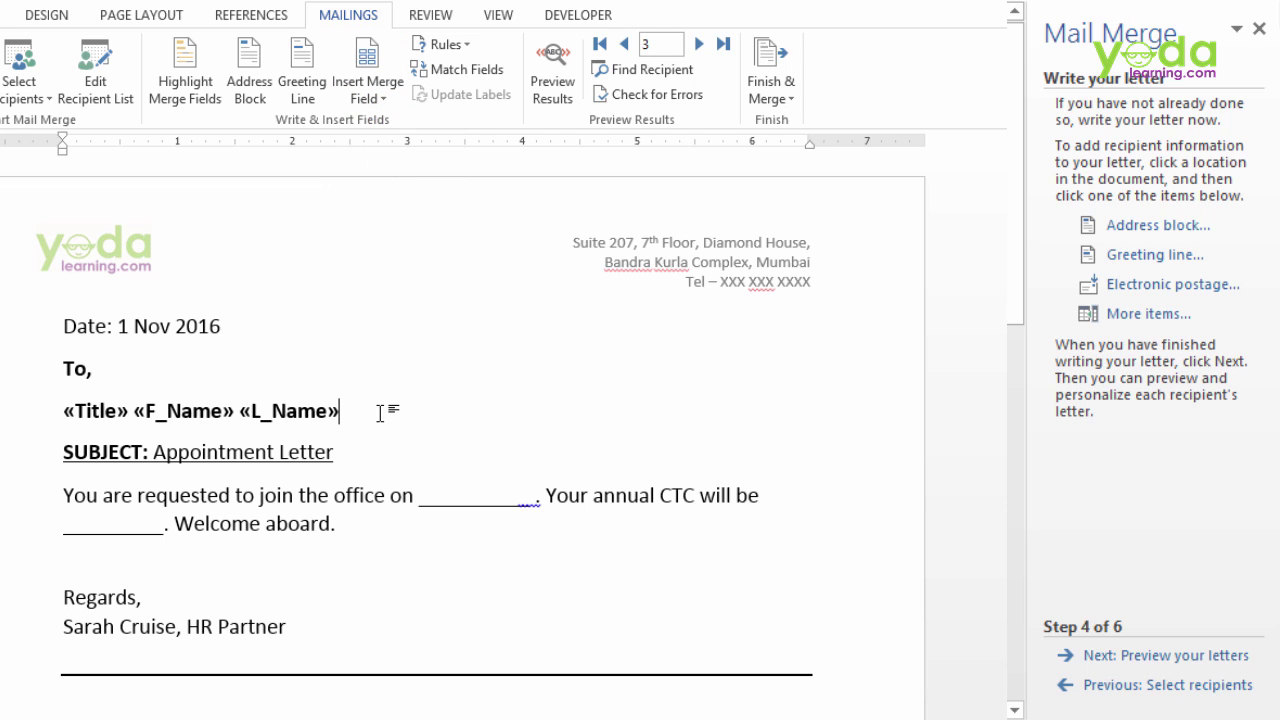
Step: Replace the underscored blank after "join the office on" with the DoJ merge field
double_click(438, 497)
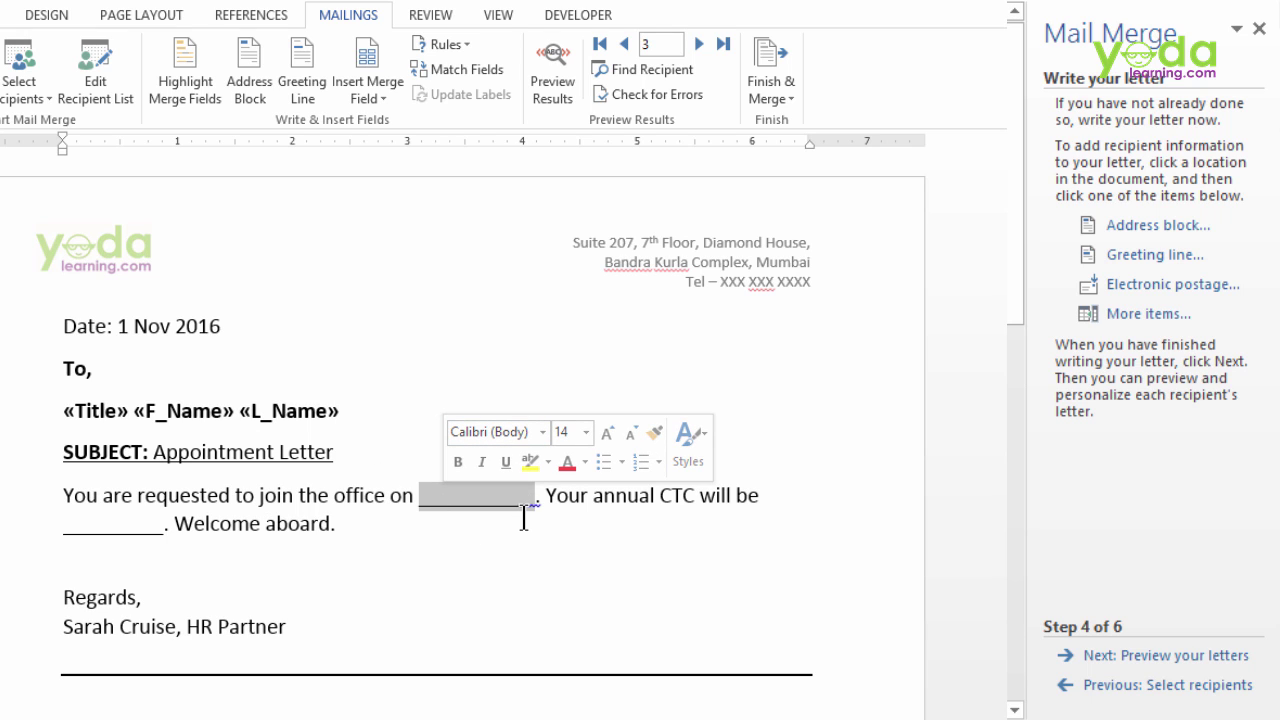
key(Delete)
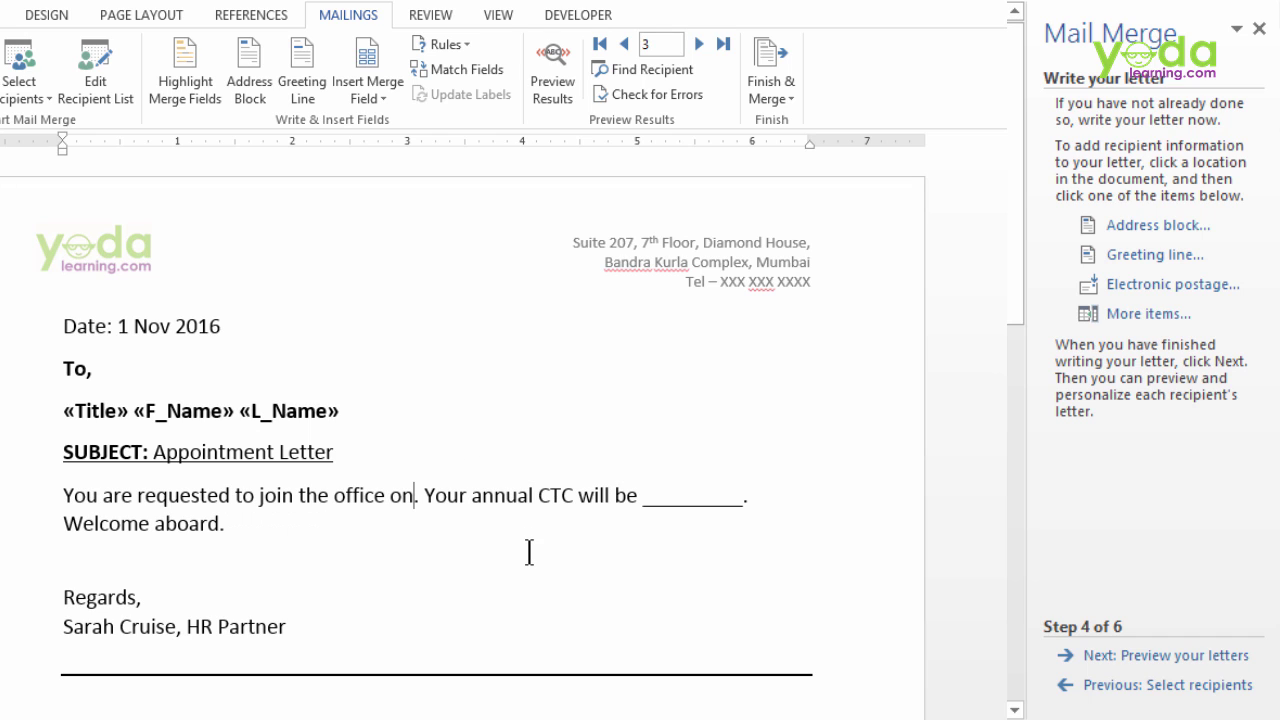
click(360, 86)
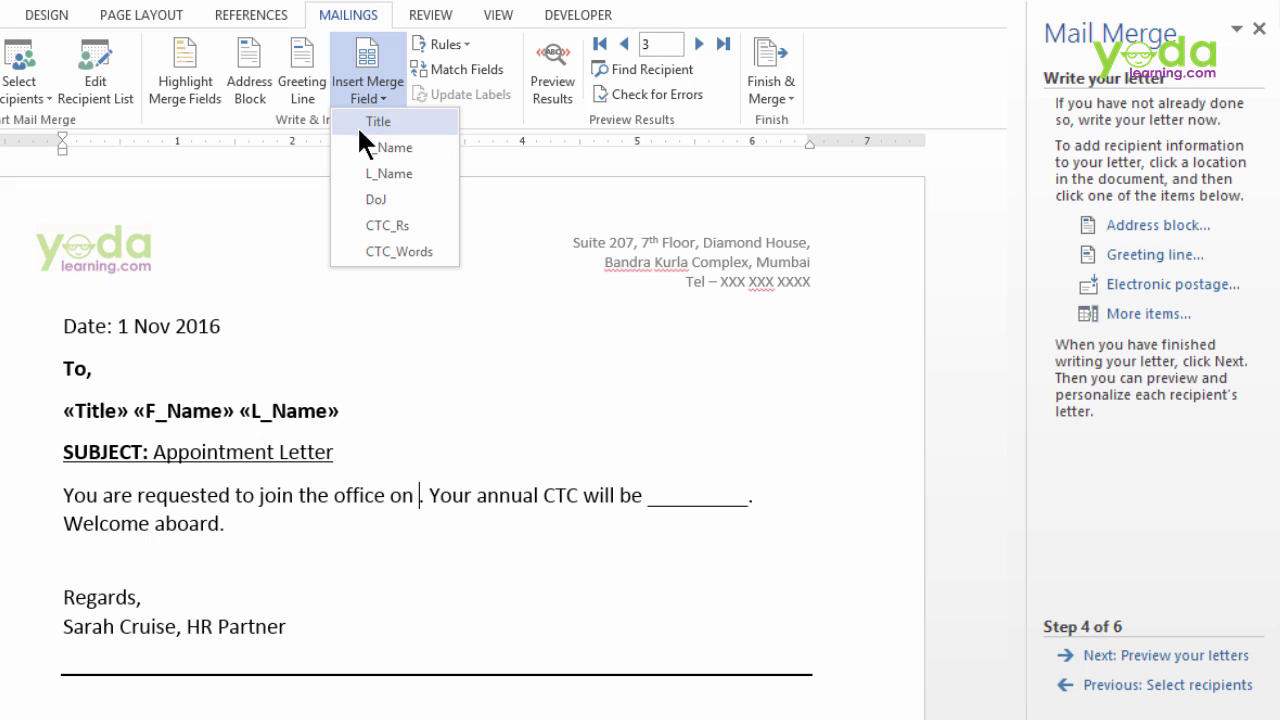
click(375, 196)
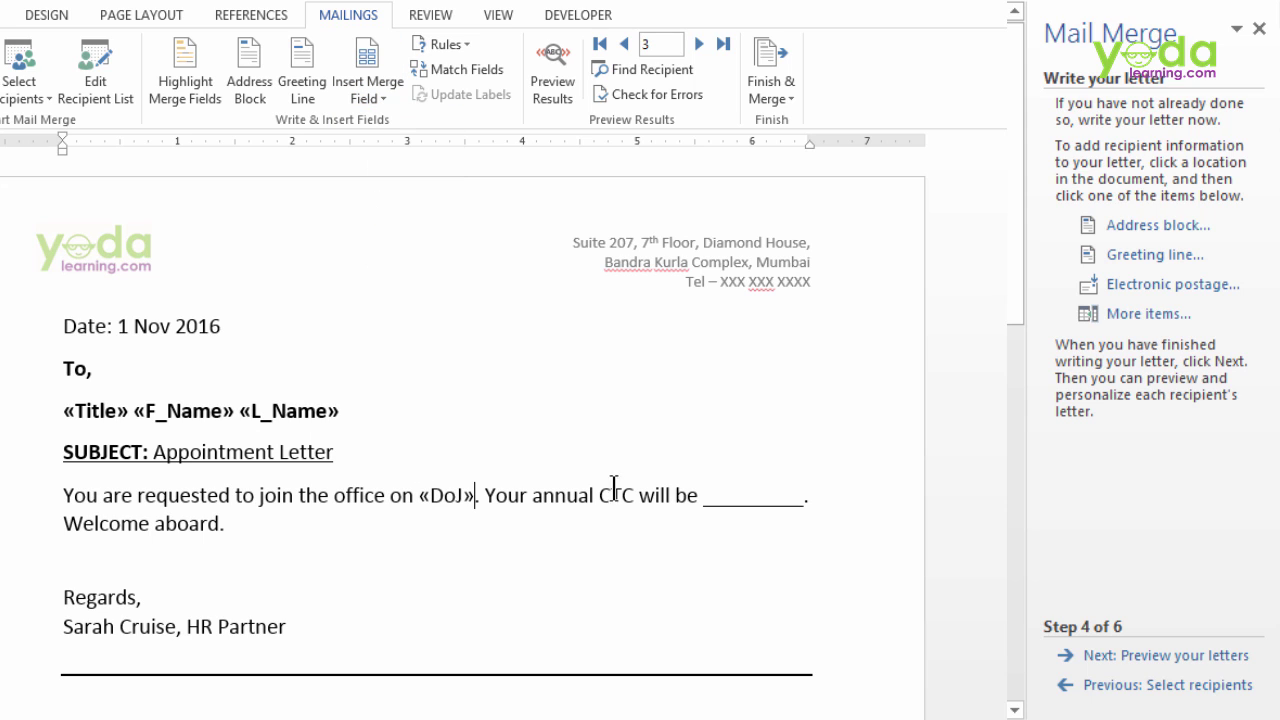
Step: Add "Rs." after "Your annual CTC will be" and replace the underscored blank with the CTC_Rs merge field
click(704, 497)
text(Rs.)
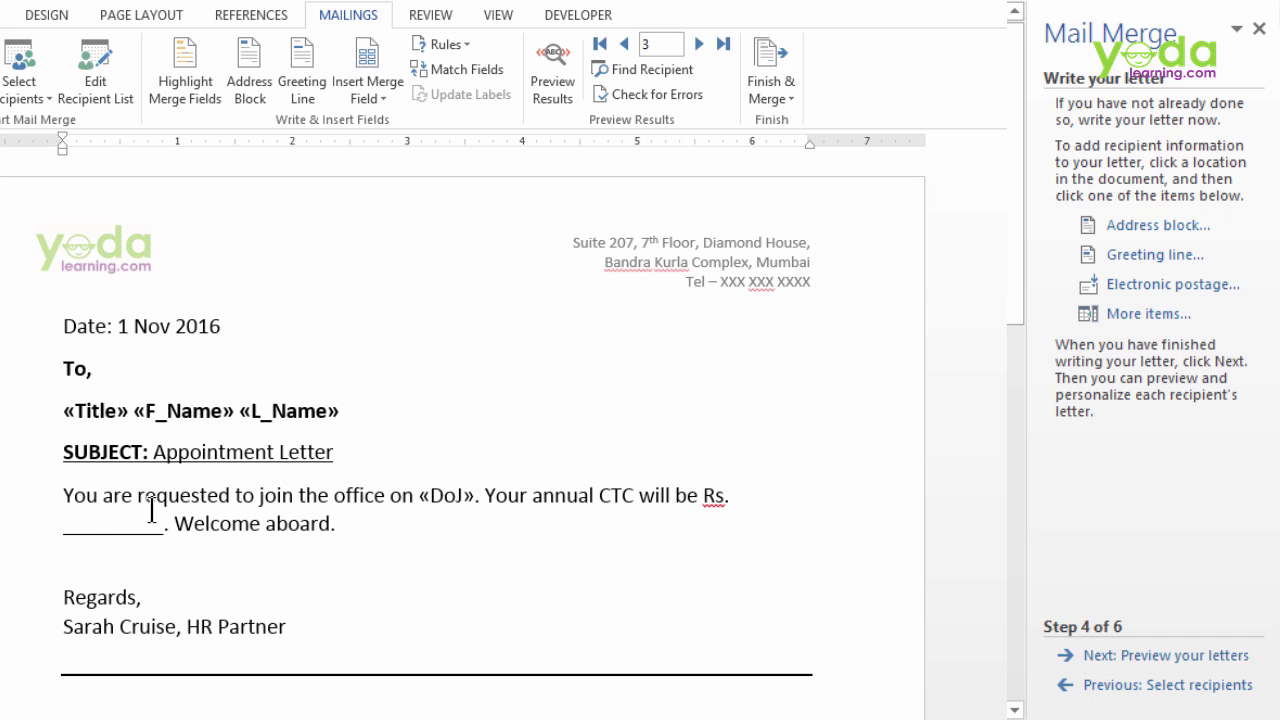
double_click(104, 523)
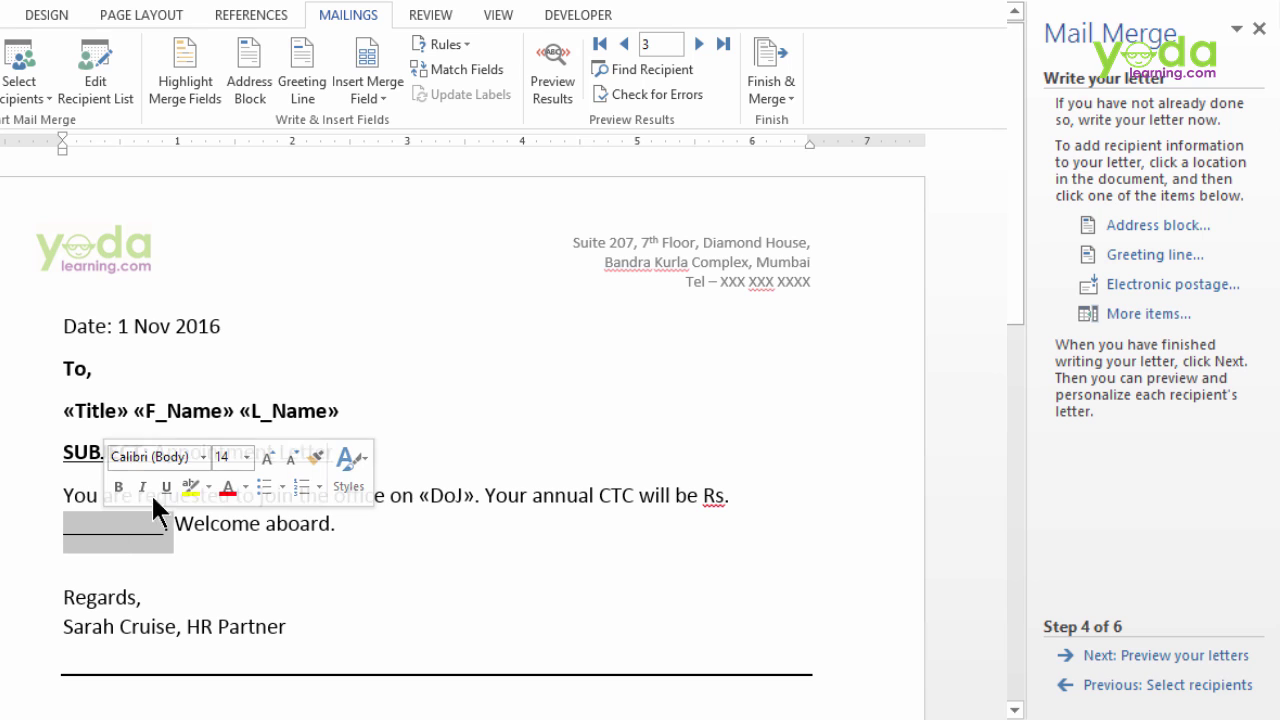
key(Delete)
key(Delete)
key(Delete)
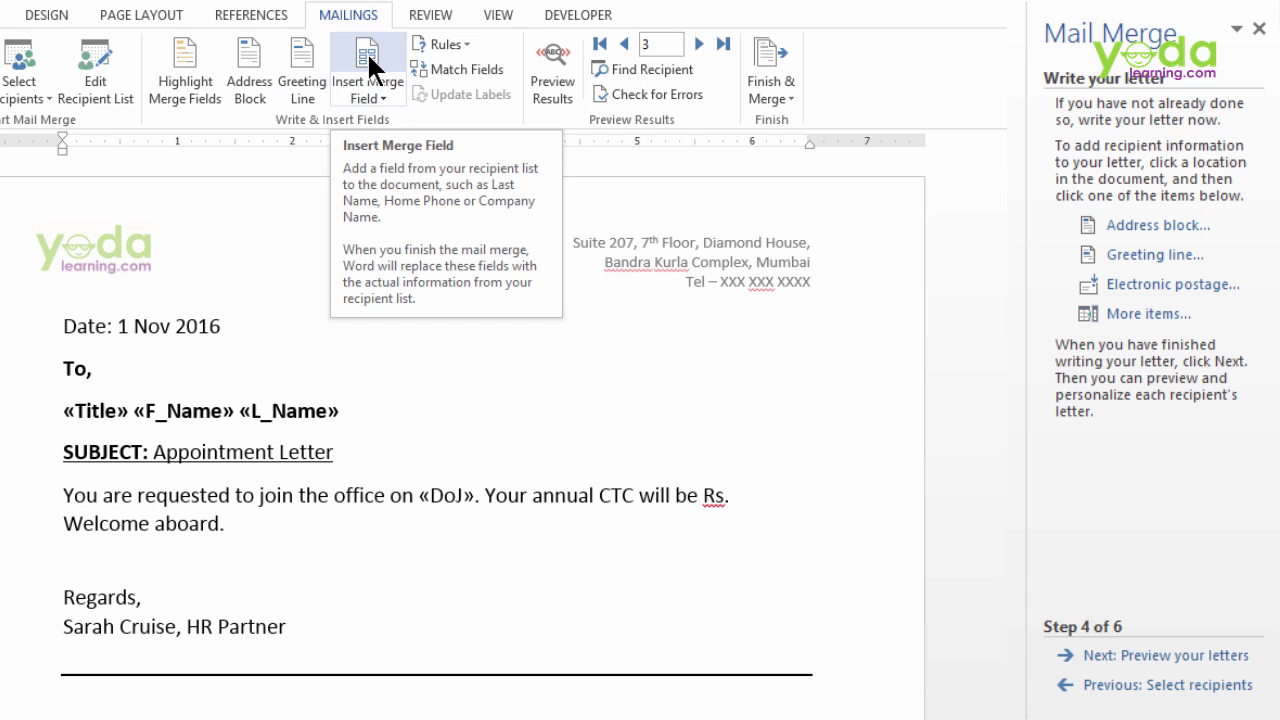
click(360, 86)
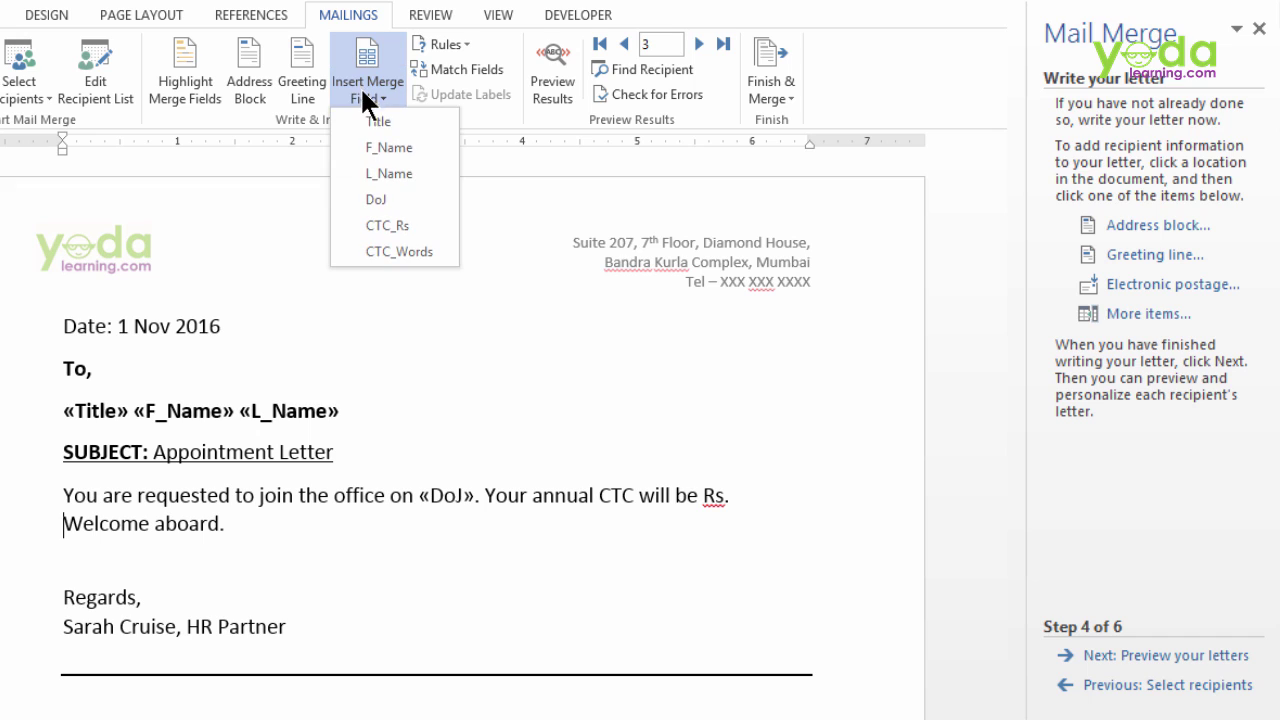
click(363, 226)
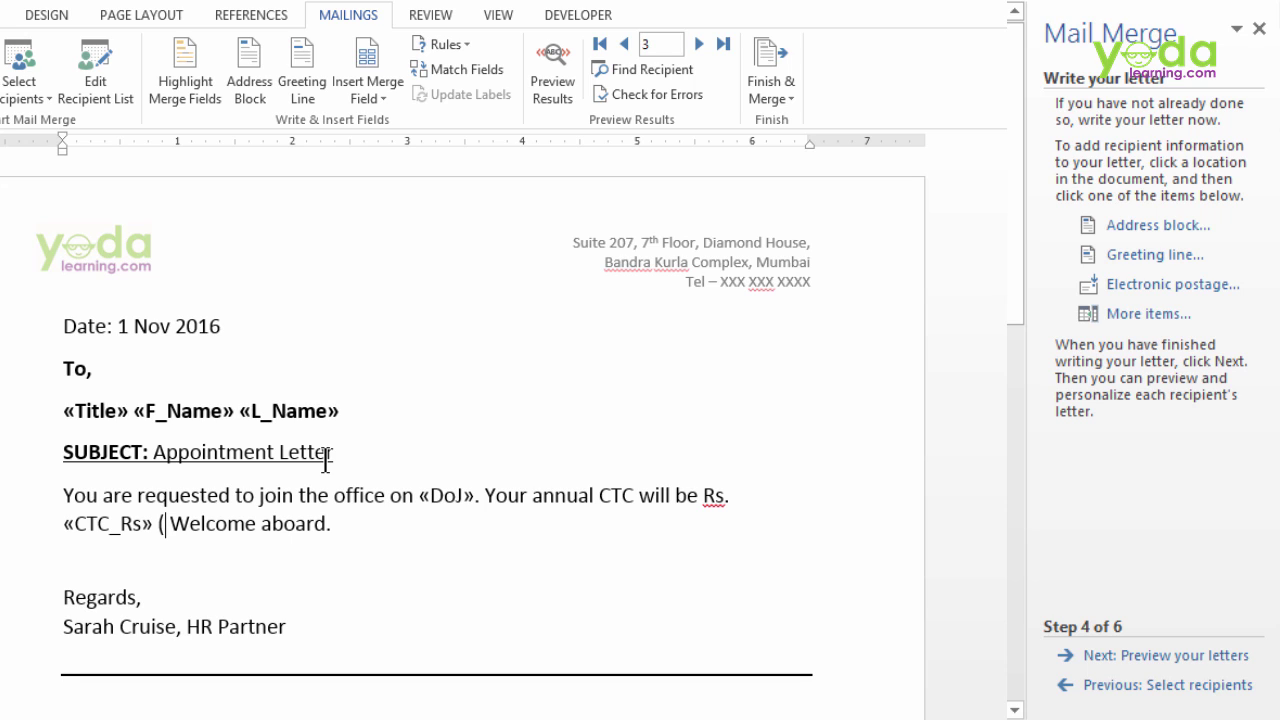
Step: Add the CTC_Words merge field in parentheses with a period after CTC_Rs, and advance to previewing the letters
click(373, 95)
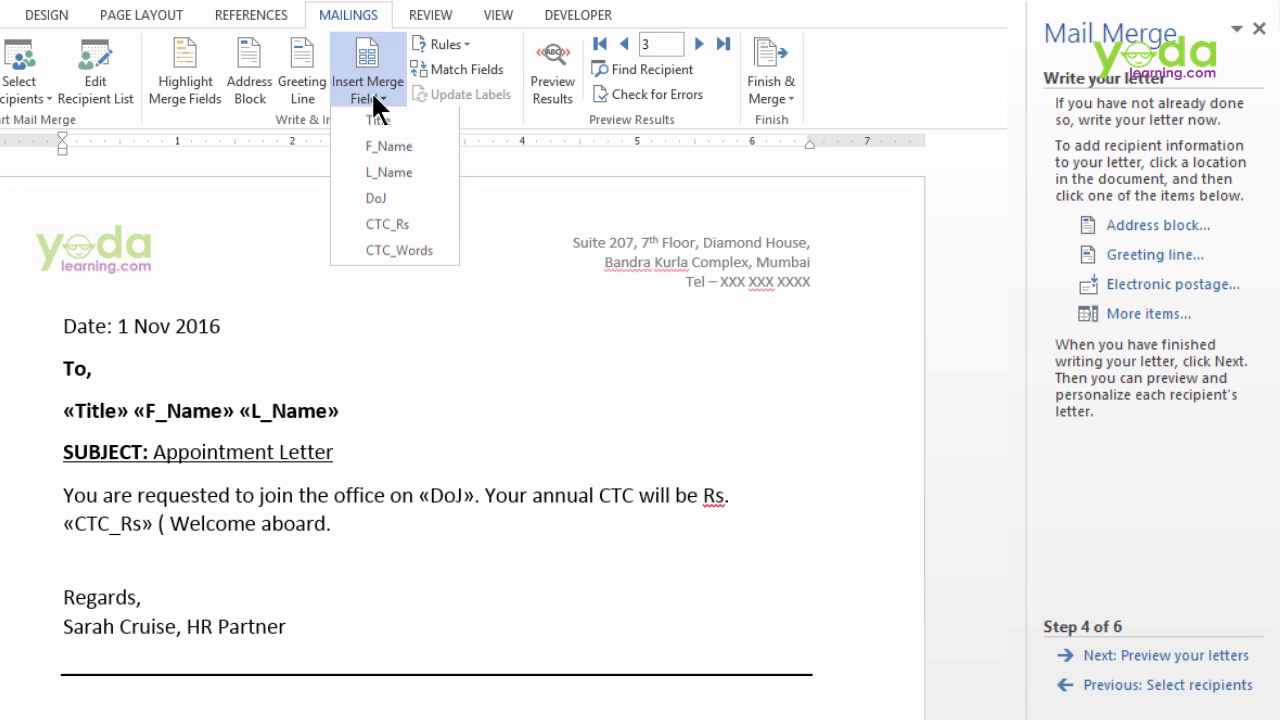
click(405, 252)
text())
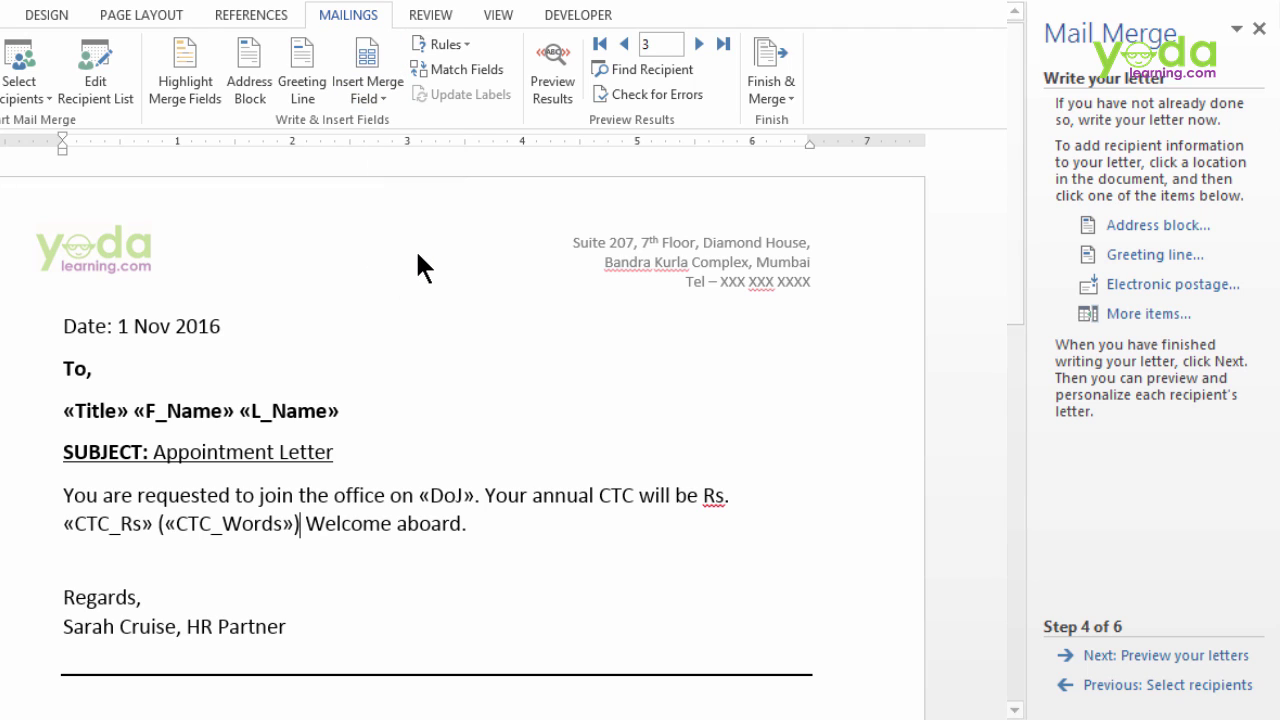
text(.)
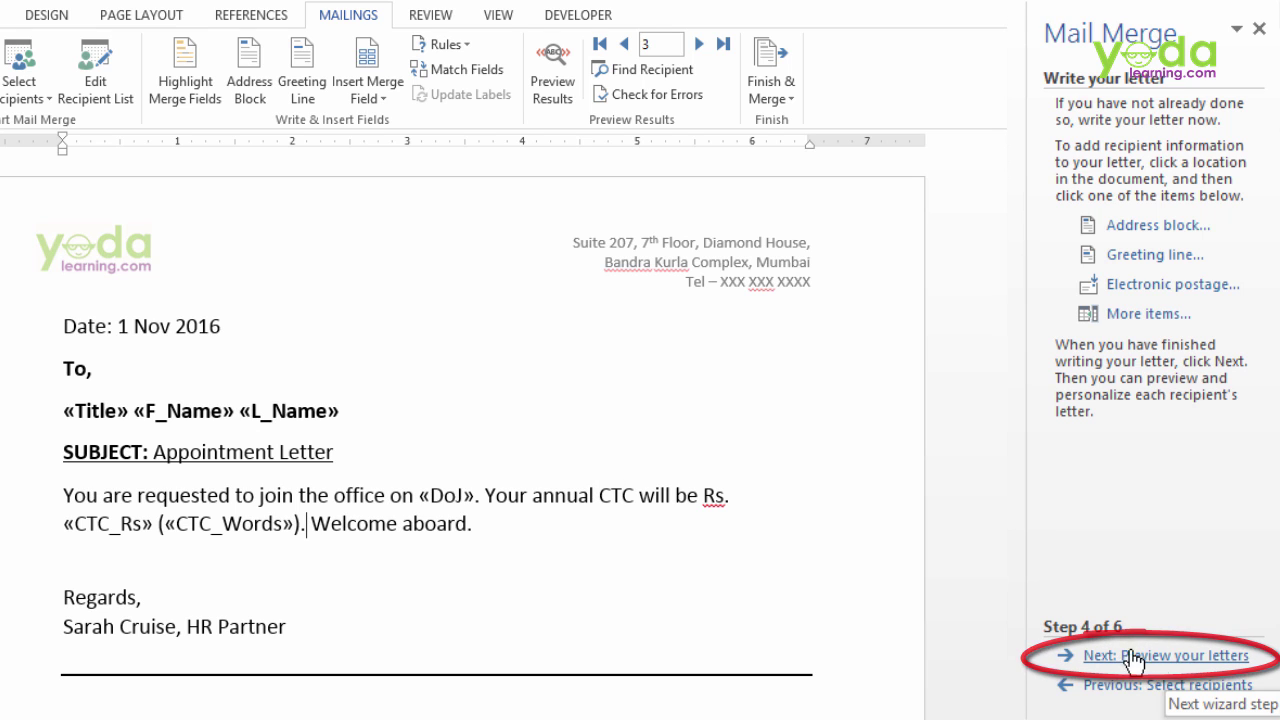
click(1165, 656)
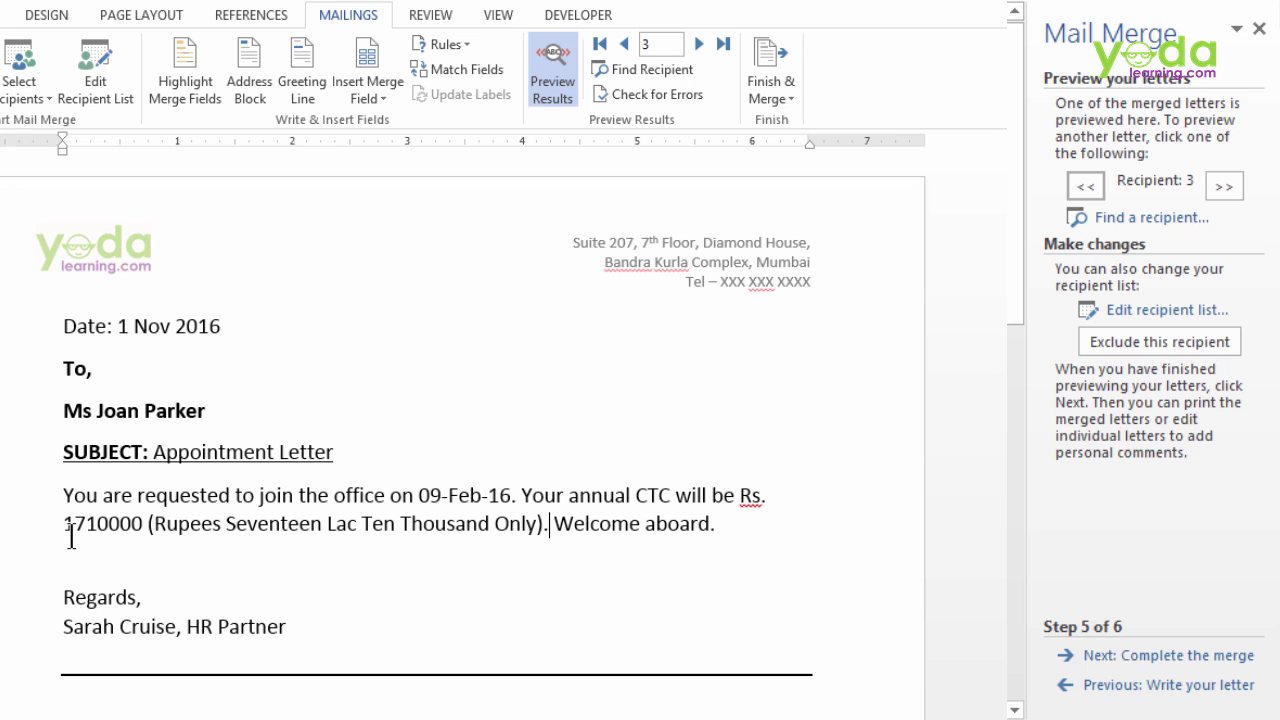
Step: Change the month in the letter's date line to Jan and advance to completing the merge
click(134, 328)
drag(122, 326, 218, 326)
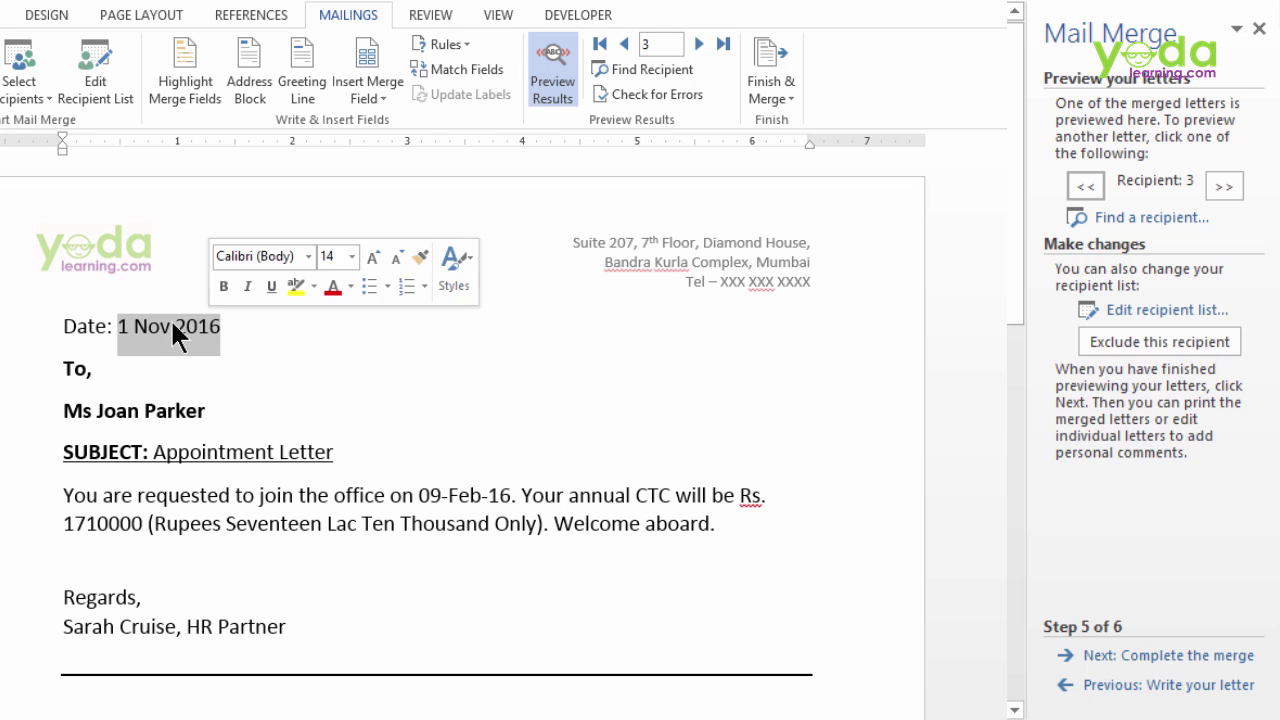
click(171, 326)
double_click(148, 327)
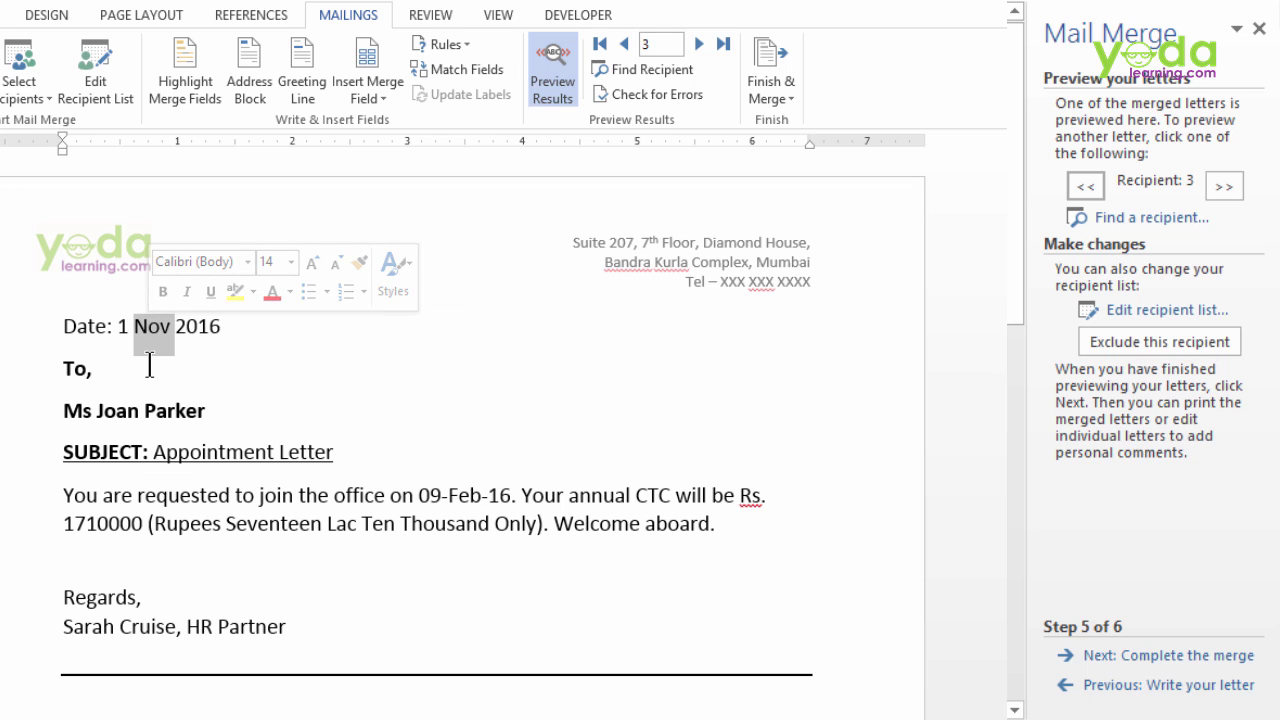
key(BackSpace)
text(Jan)
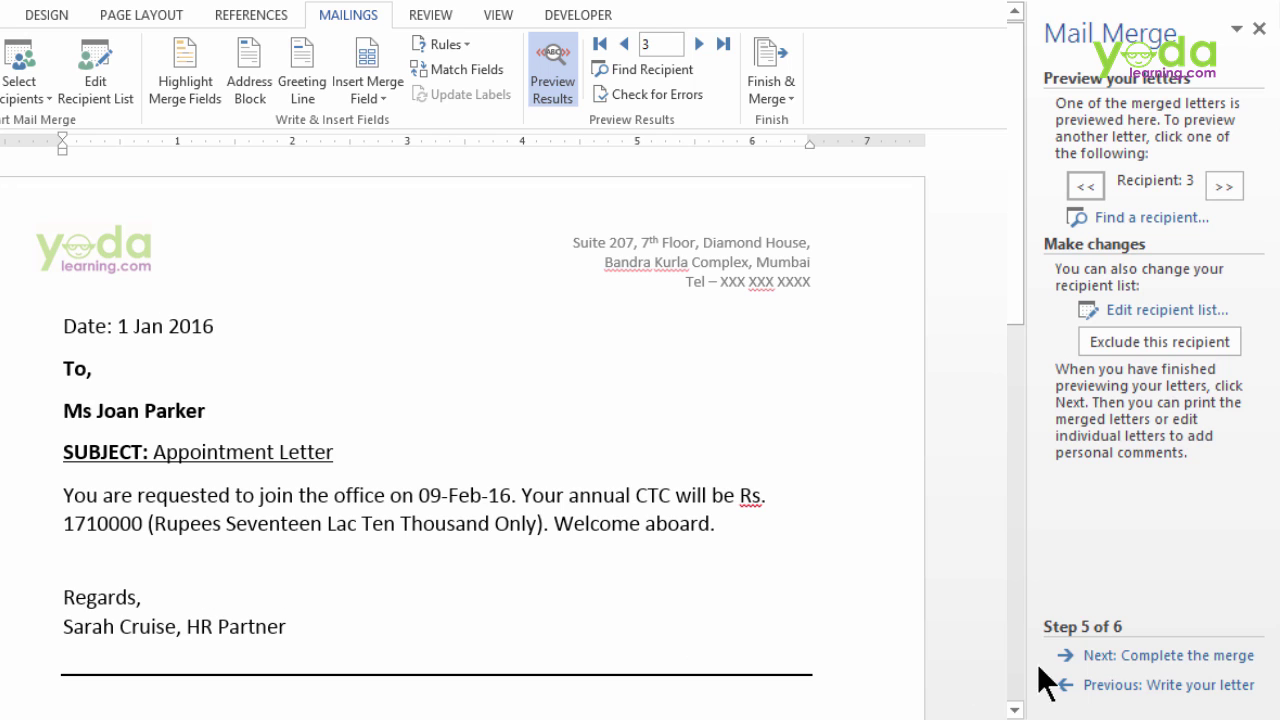
click(1124, 656)
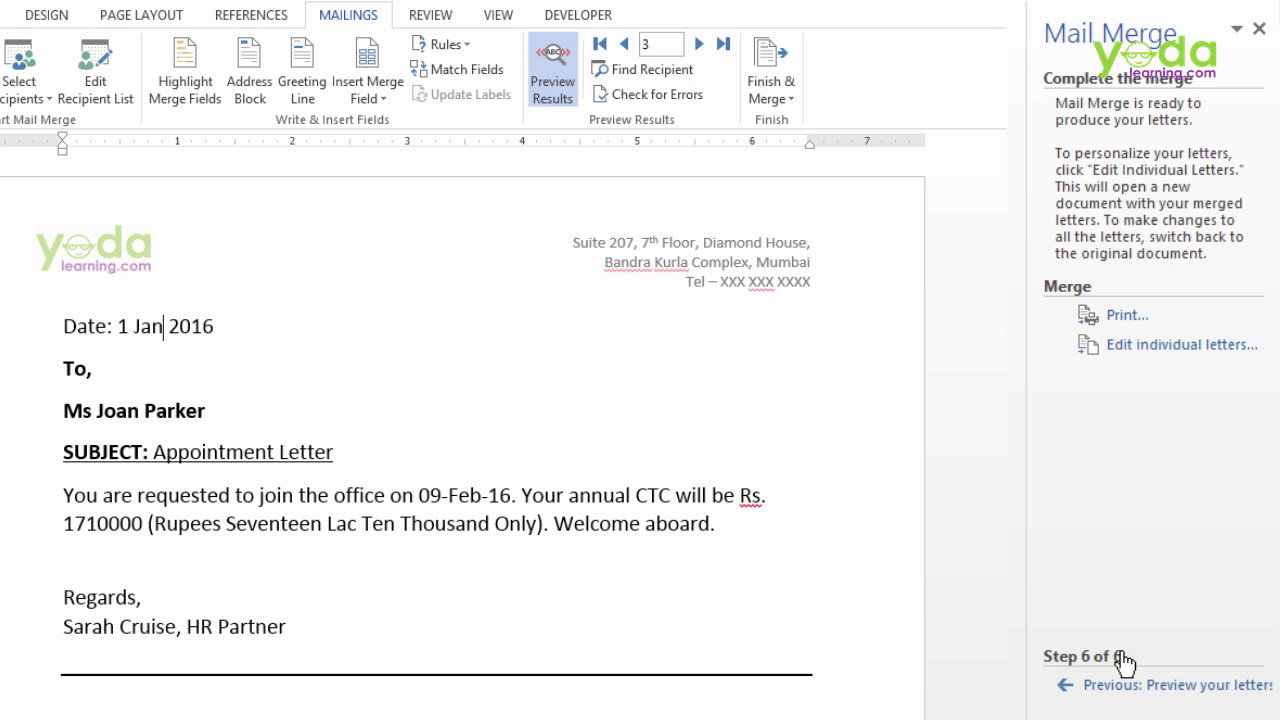
Step: Set up printing of all merged records with the Foxit Reader PDF Printer, and close the settings without printing
click(1127, 316)
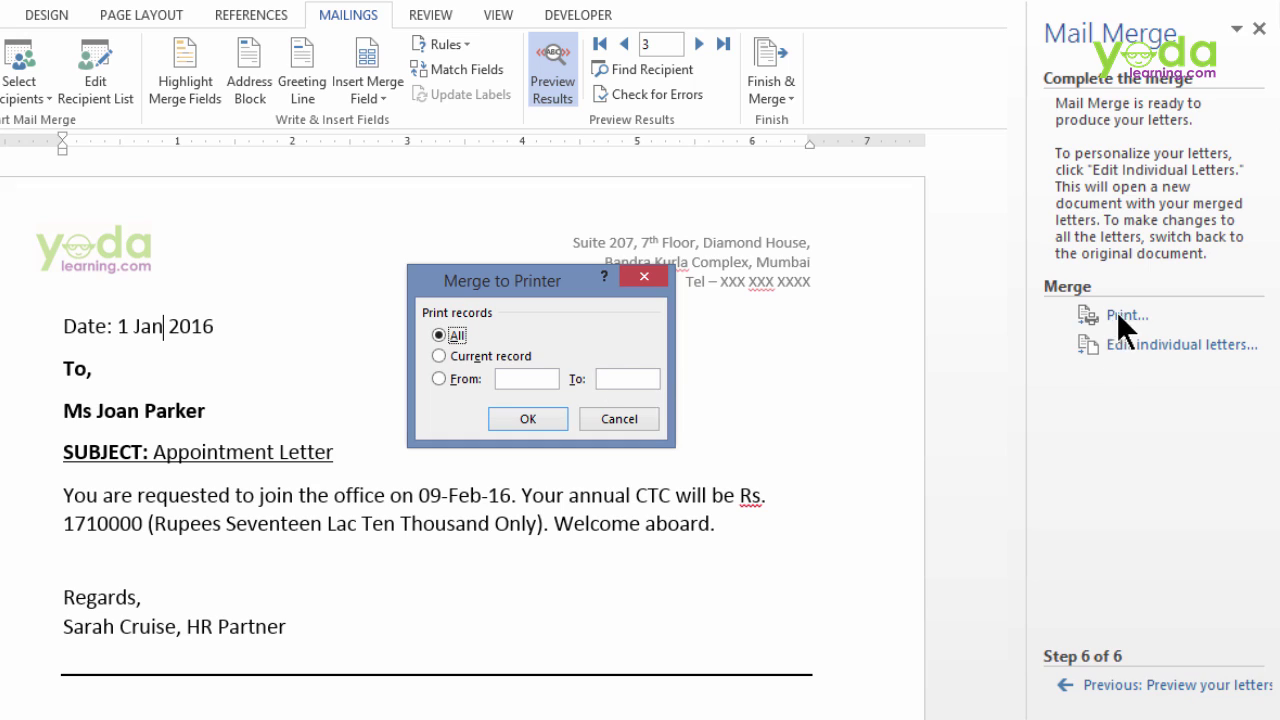
click(529, 412)
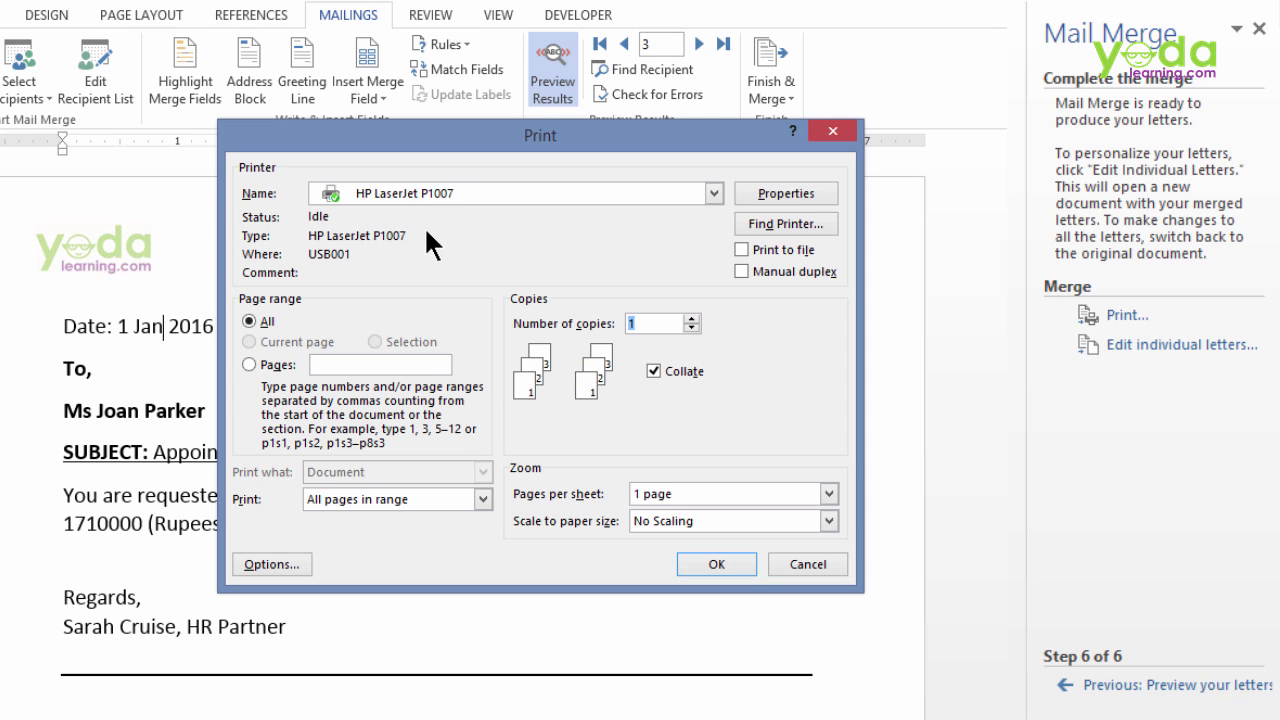
click(521, 188)
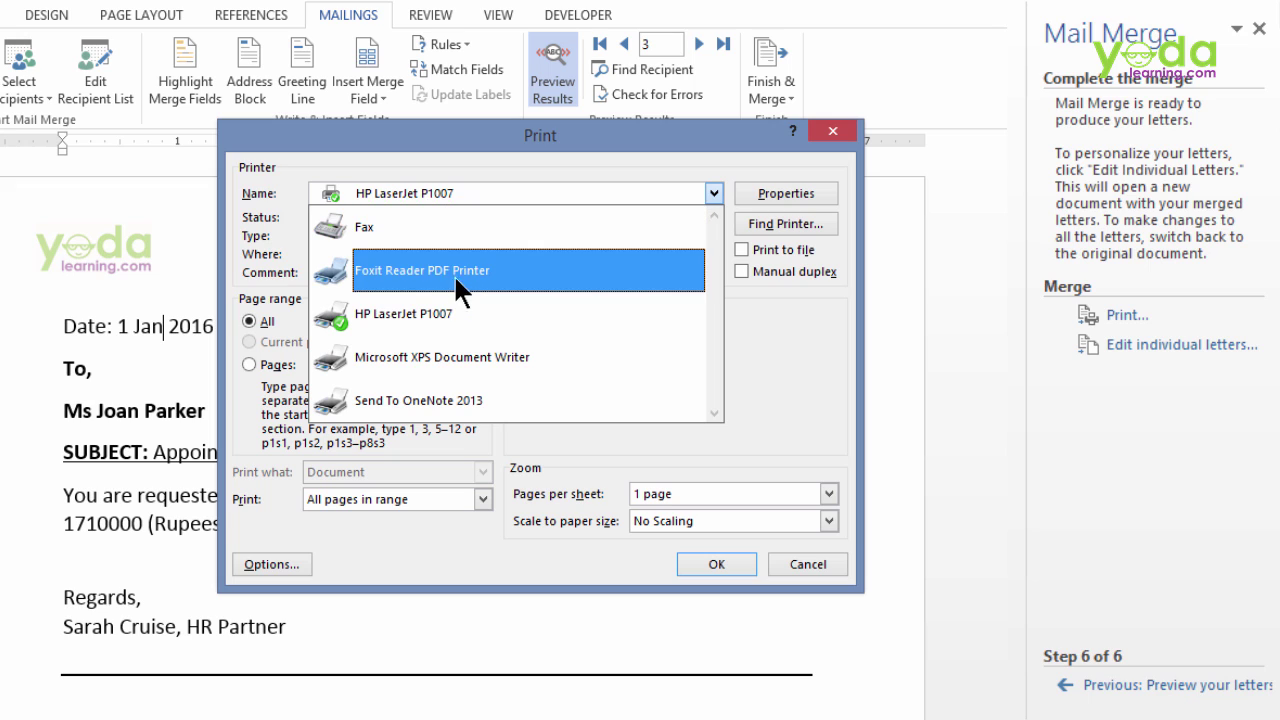
click(441, 285)
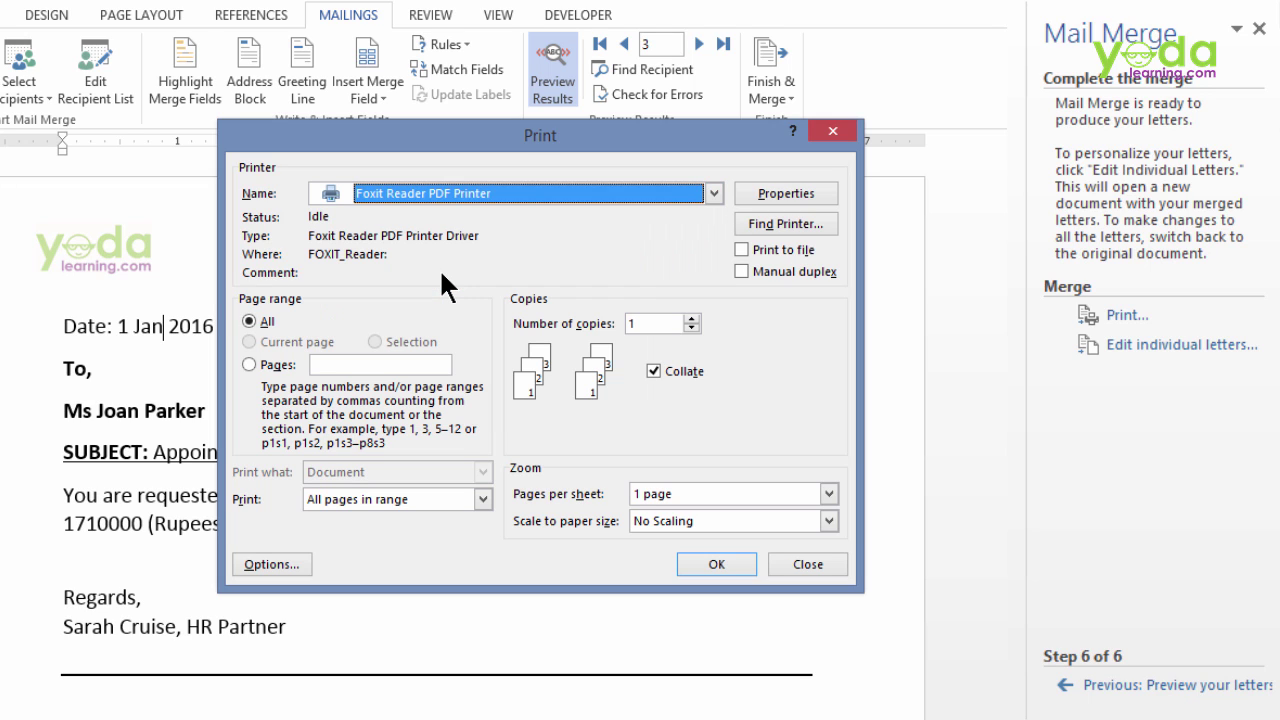
click(792, 563)
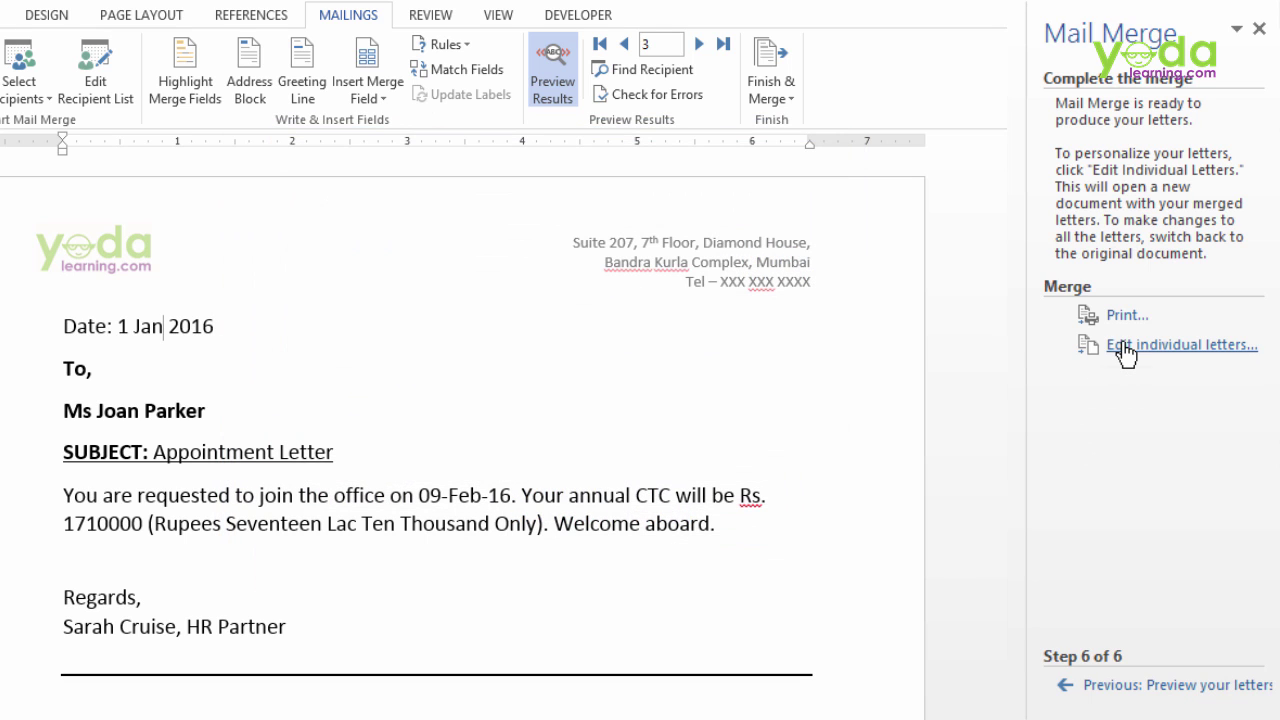
Step: Merge all records into a new document of individually editable letters
click(1125, 350)
click(554, 424)
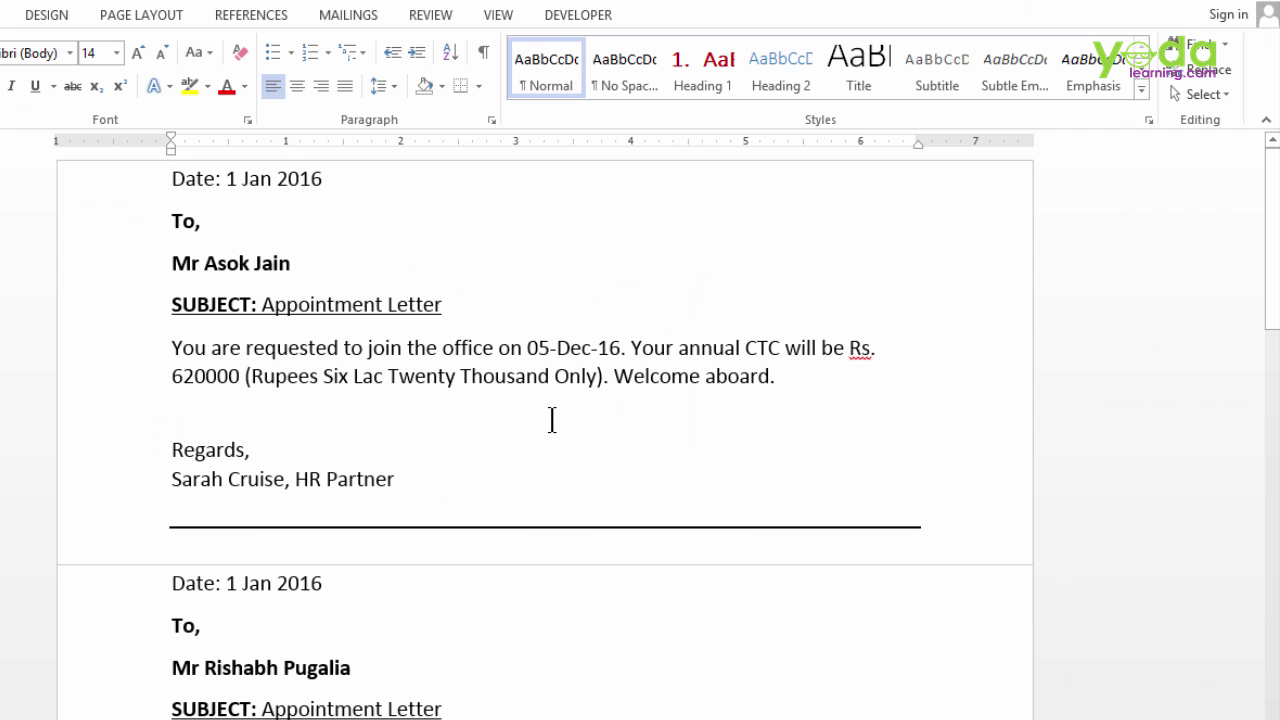
Step: Review the merged letters, checking each recipient's name, joining date and annual CTC in figures and words
scroll(552, 420, down, 10)
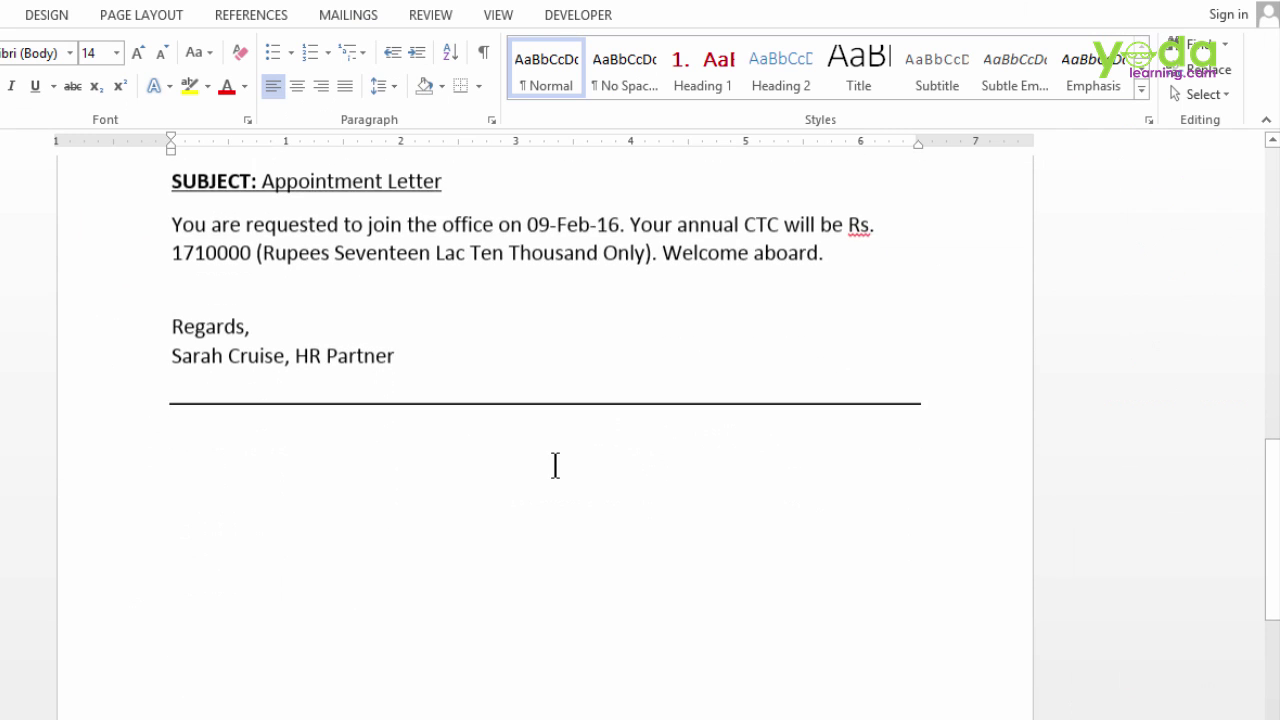
scroll(555, 465, down, 5)
scroll(611, 546, up, 7)
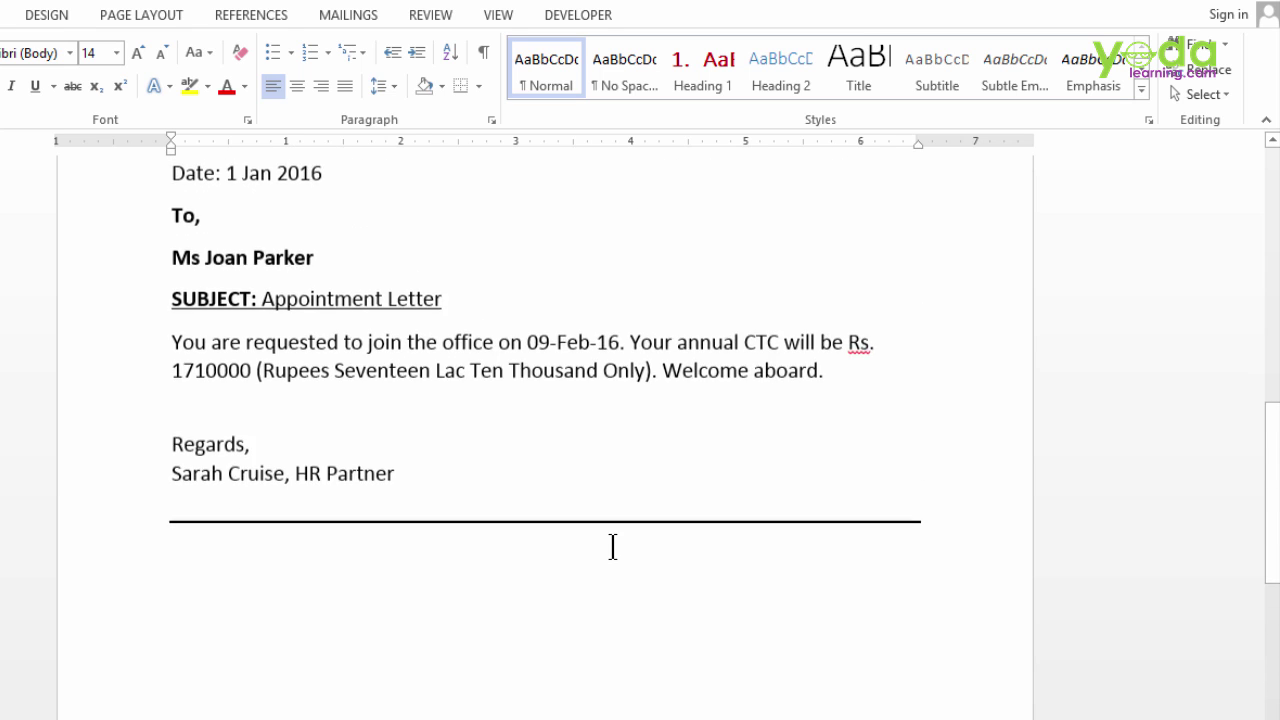
scroll(612, 546, up, 10)
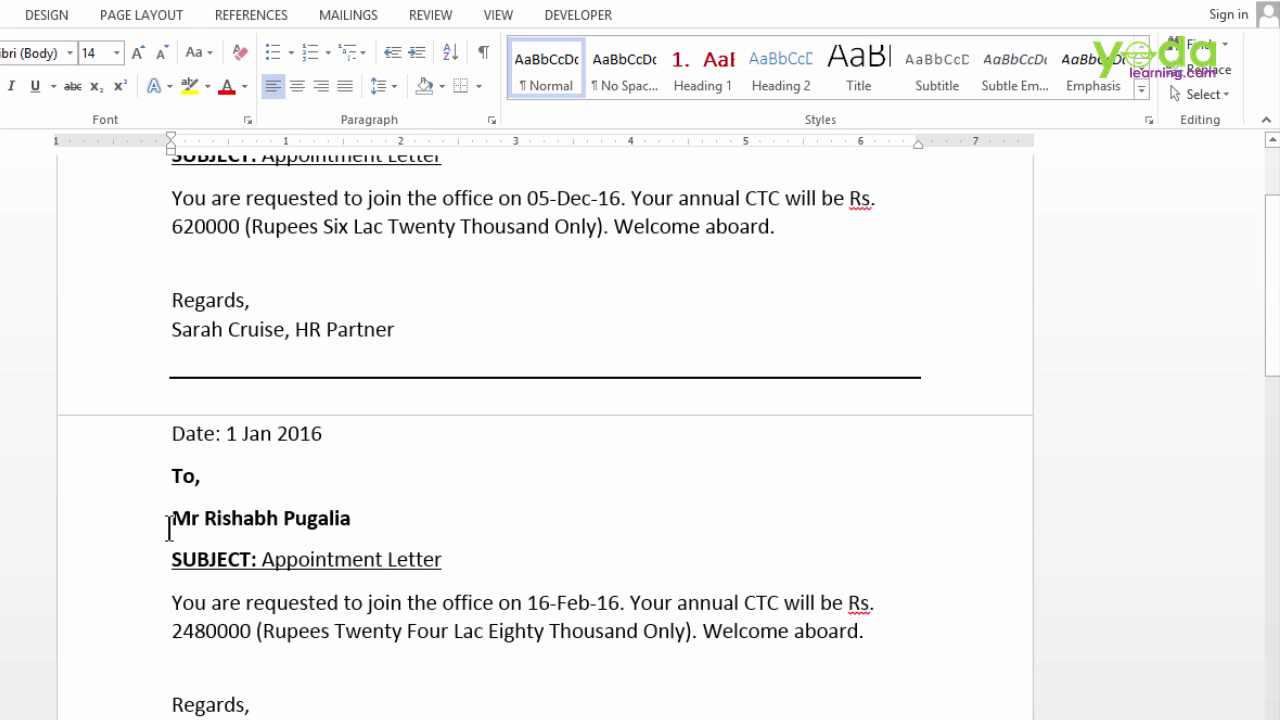
scroll(236, 498, up, 1)
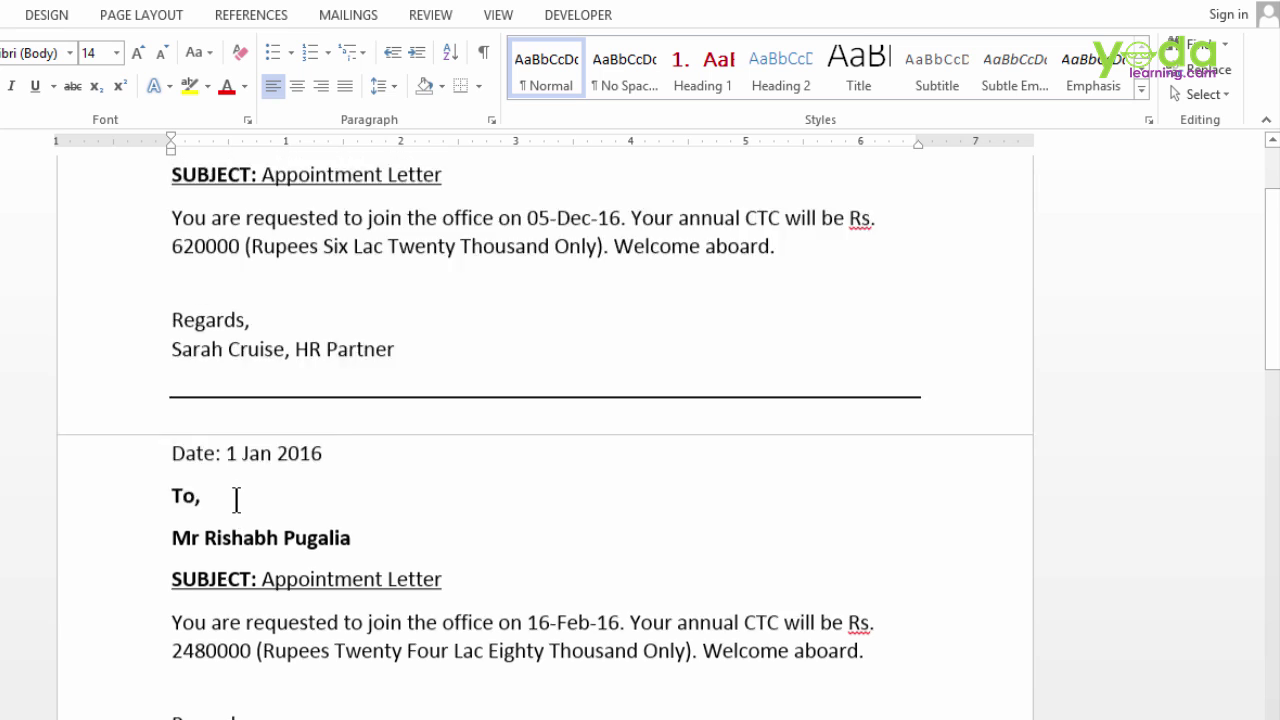
scroll(236, 498, up, 3)
scroll(276, 542, down, 3)
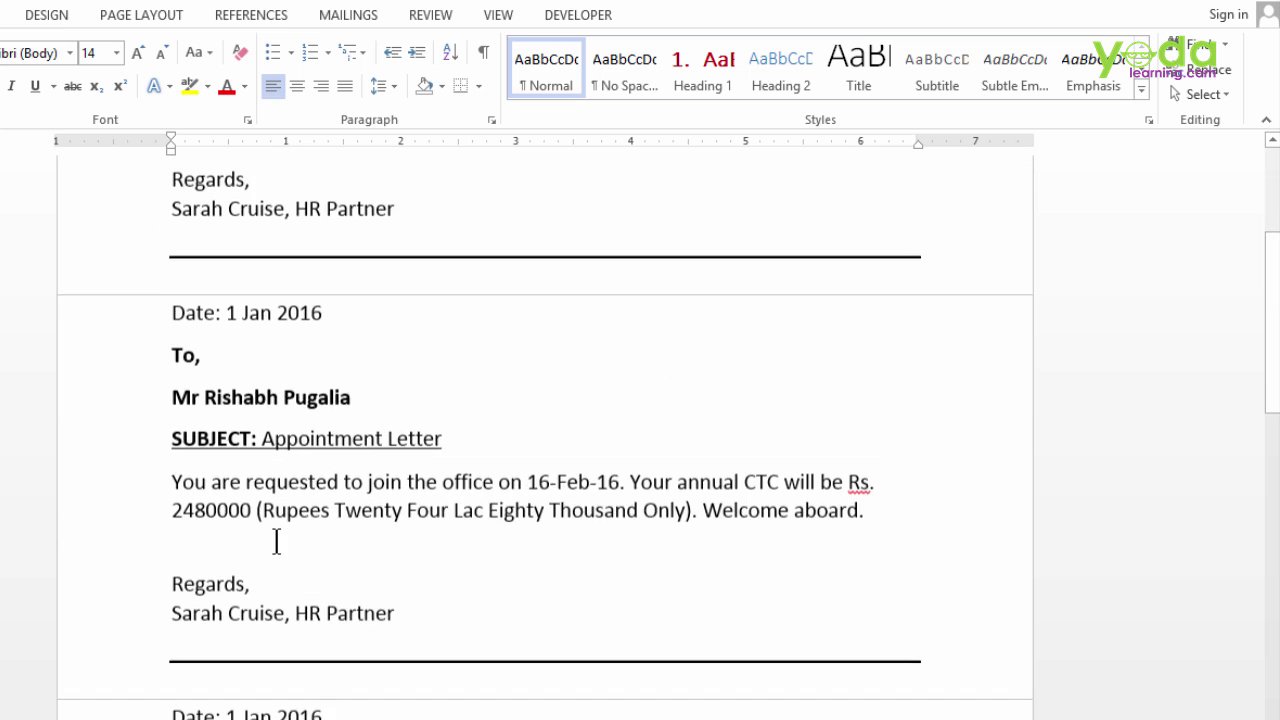
scroll(276, 542, down, 5)
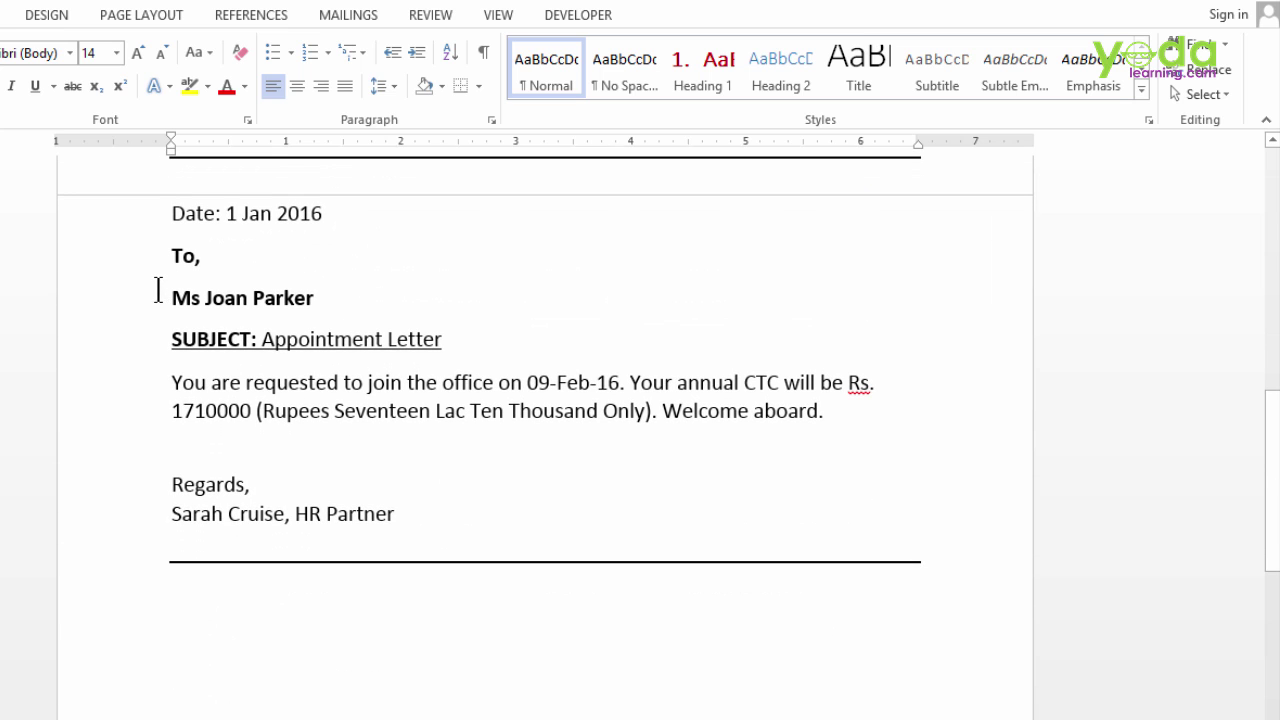